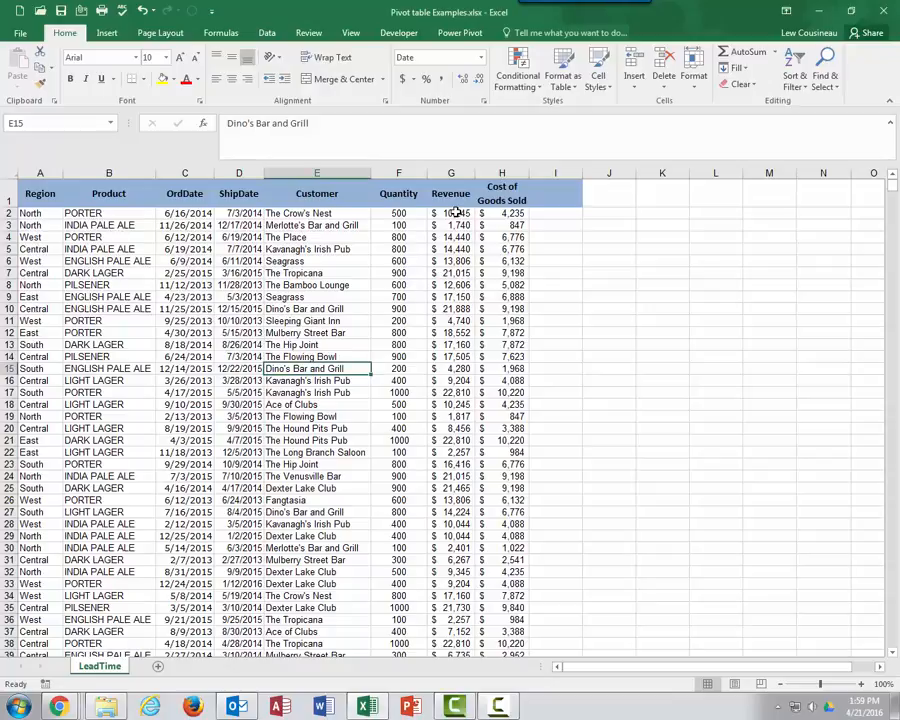
- Examine the Revenue values and the order of the Region entries in the sales list
left_click_drag(455, 213, 455, 488)
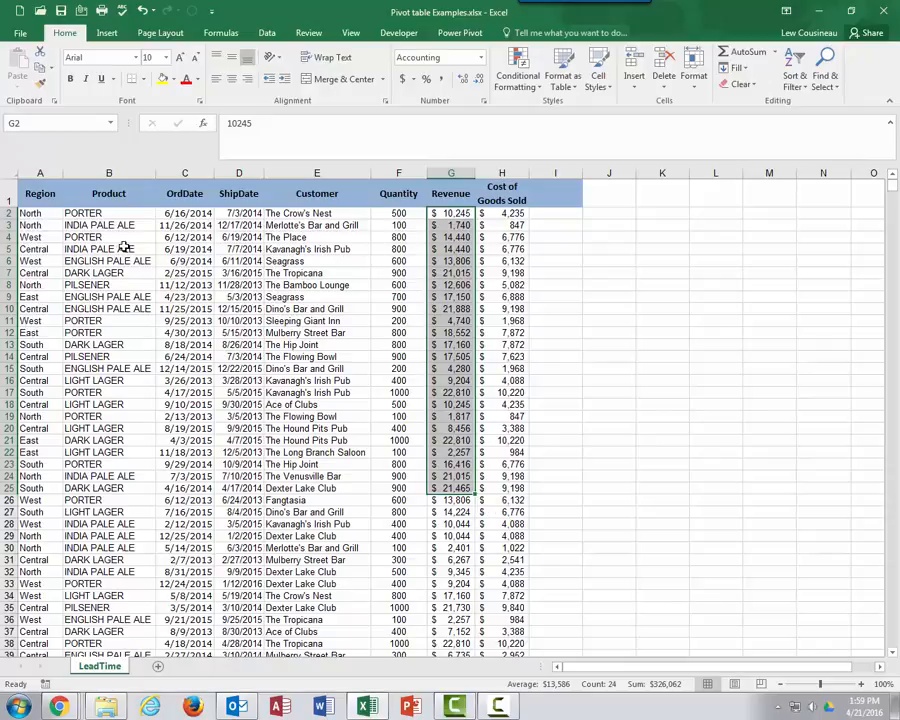
left_click(31, 214)
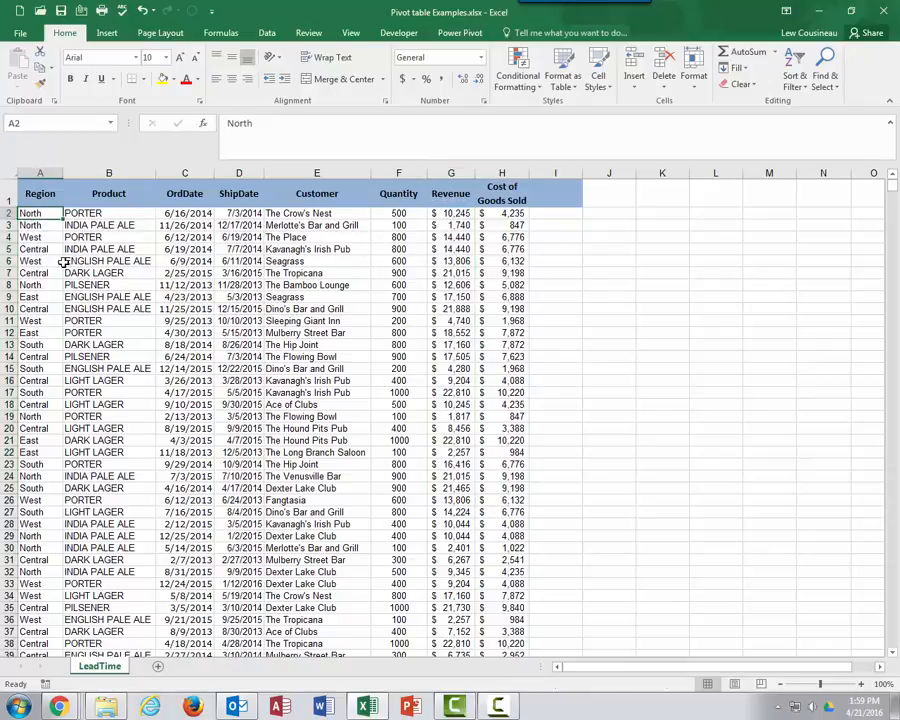
left_click(28, 237)
left_click(36, 250)
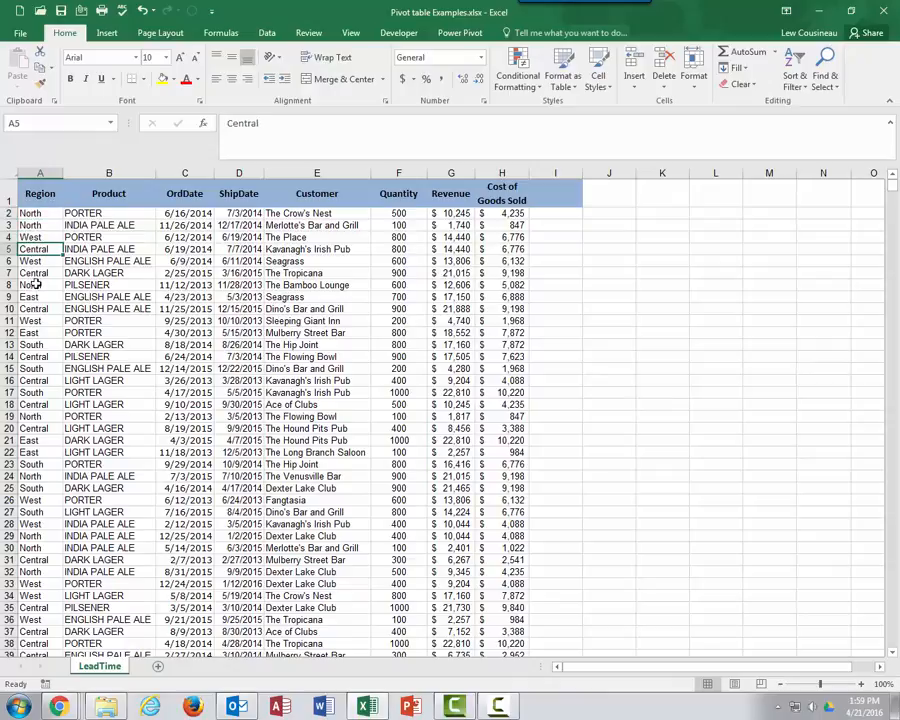
left_click(30, 297)
left_click(166, 428)
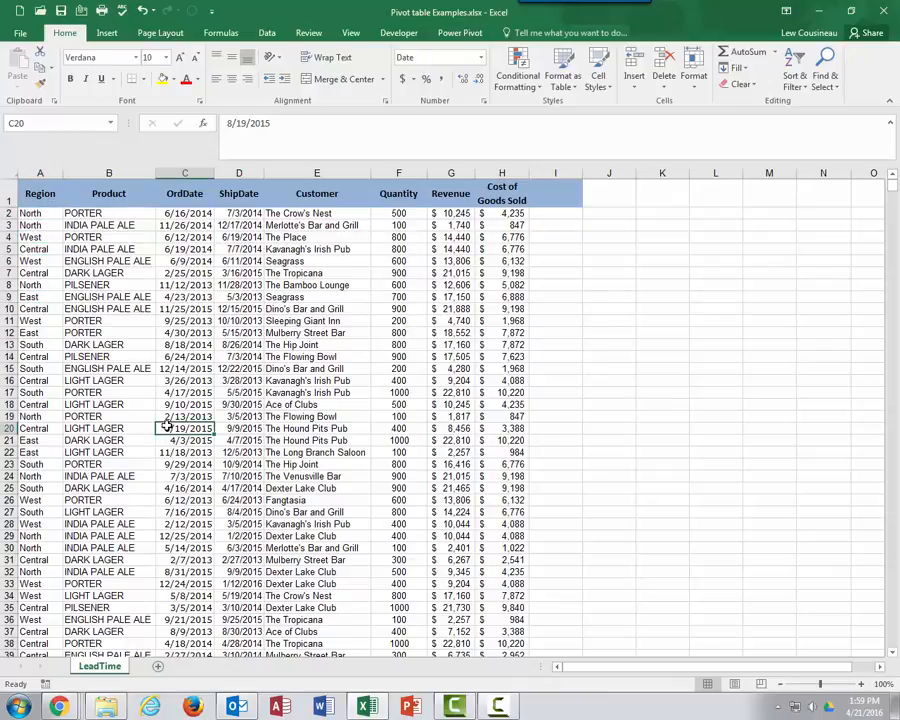
left_click(267, 32)
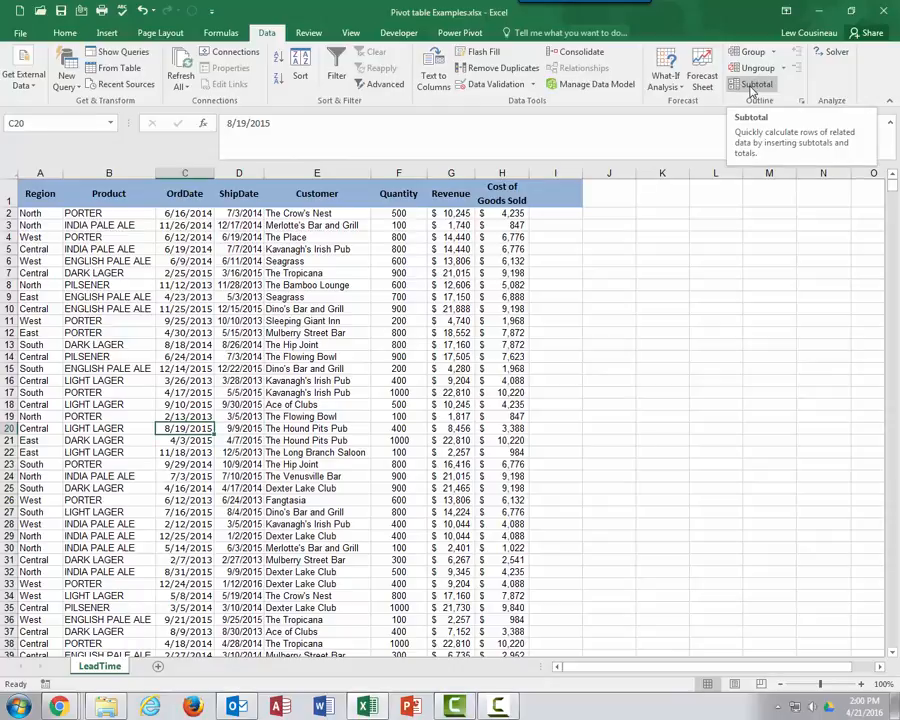
left_click(210, 380)
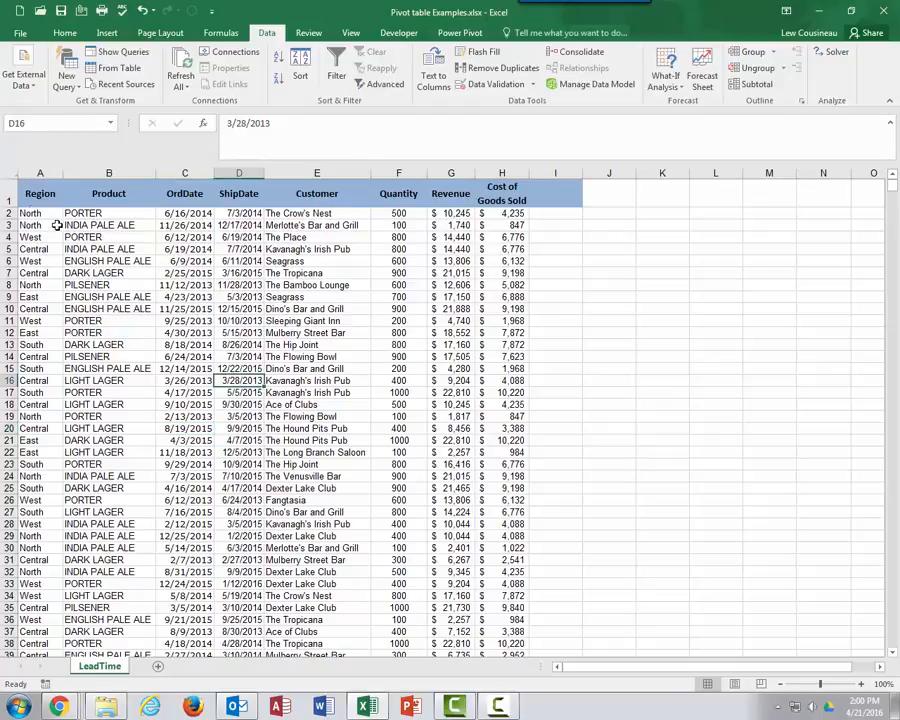
left_click_drag(28, 213, 31, 397)
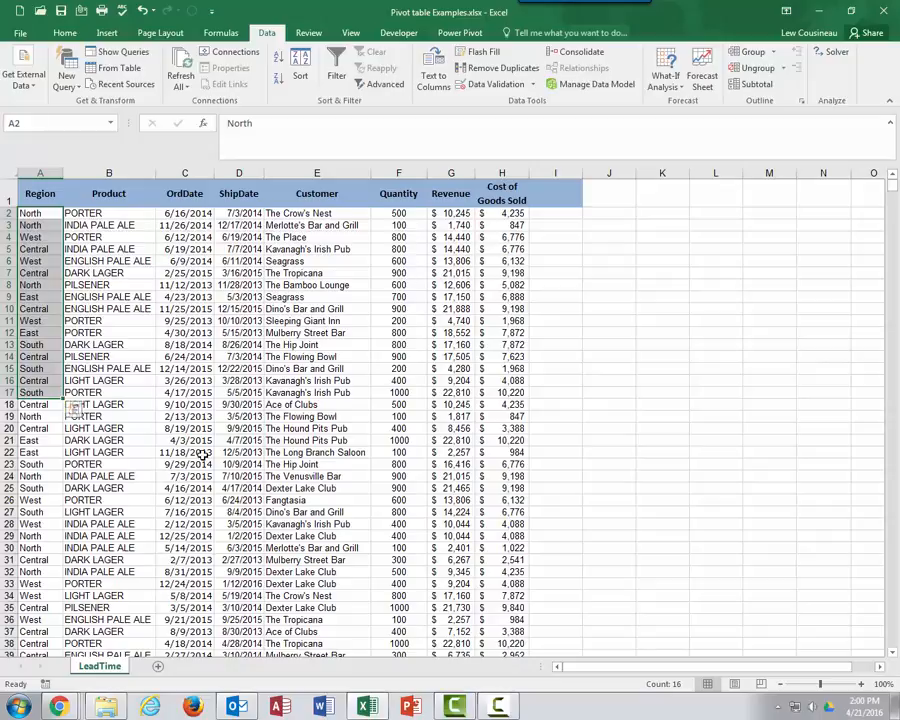
left_click(204, 317)
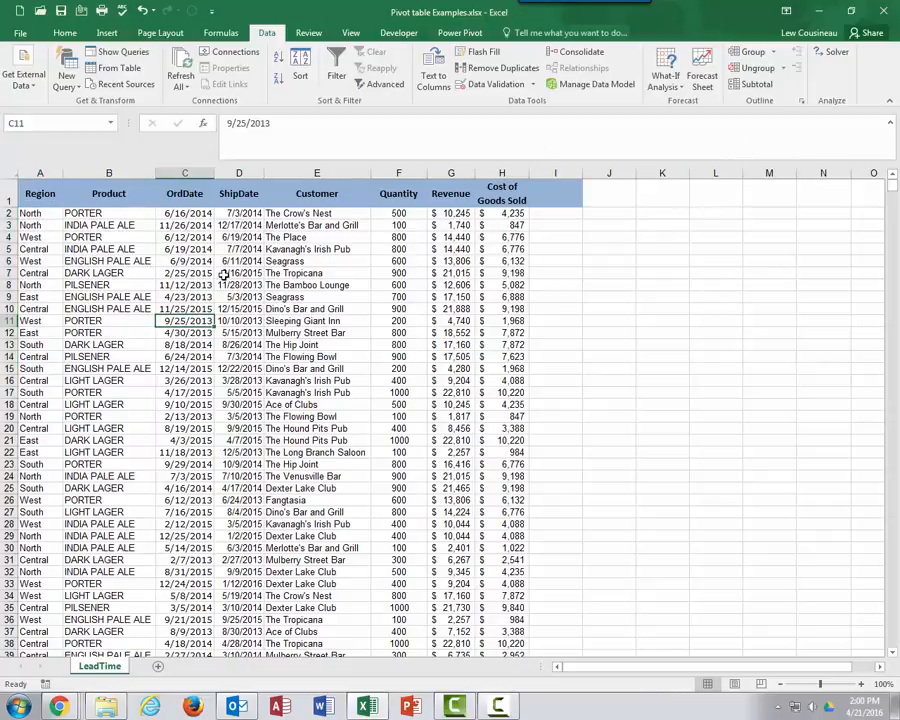
left_click(756, 86)
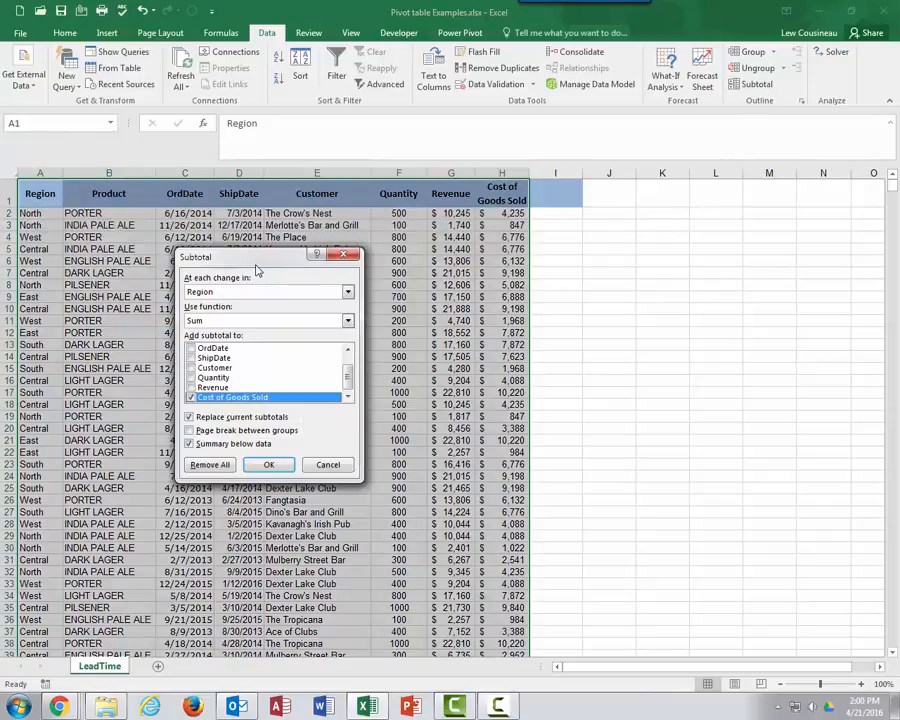
left_click_drag(257, 262, 167, 241)
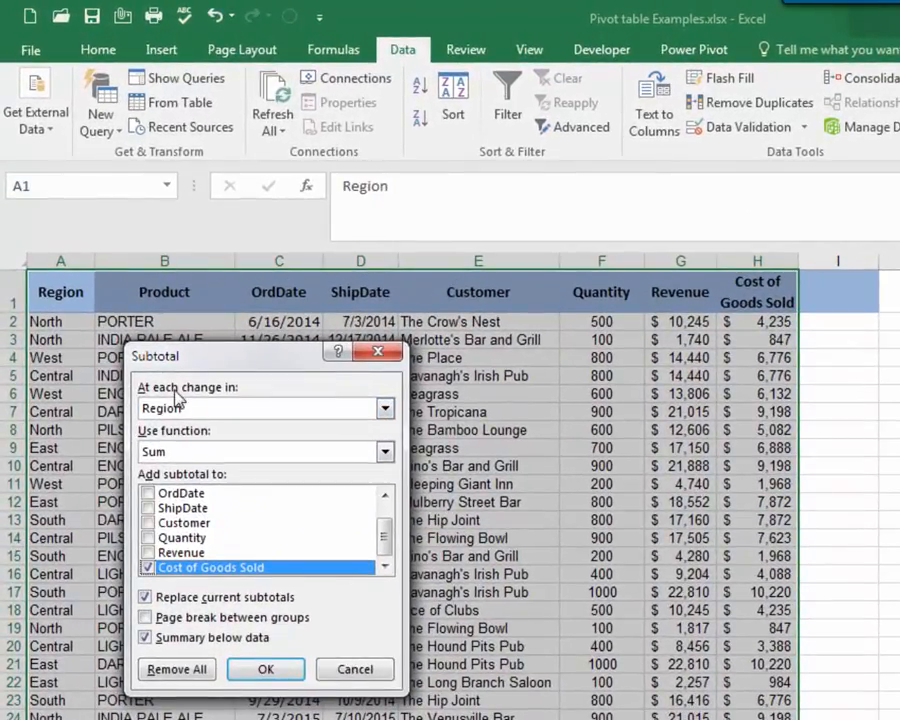
left_click(385, 409)
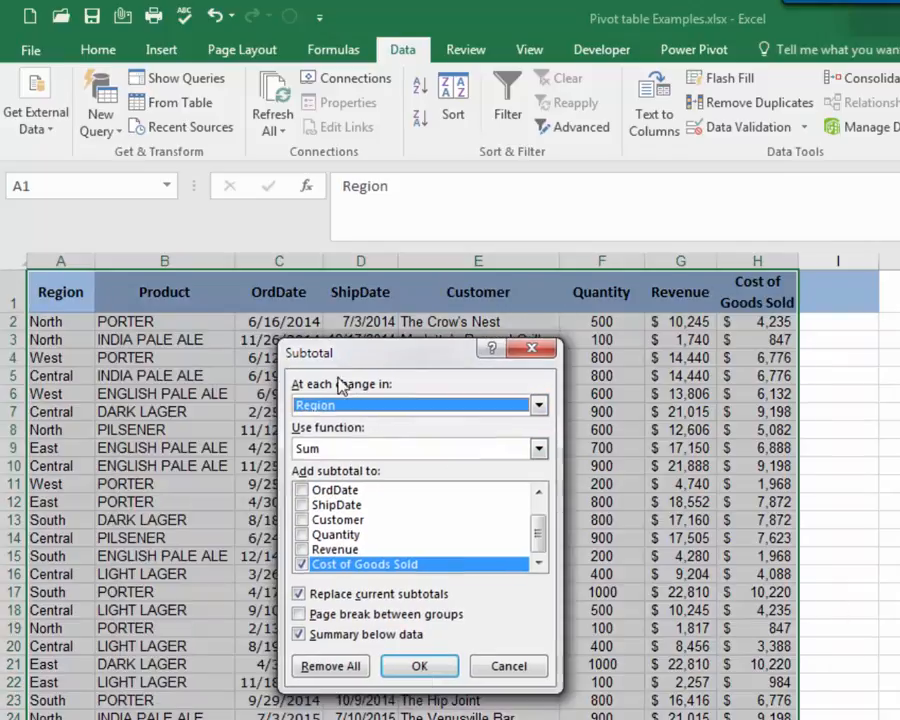
left_click(301, 550)
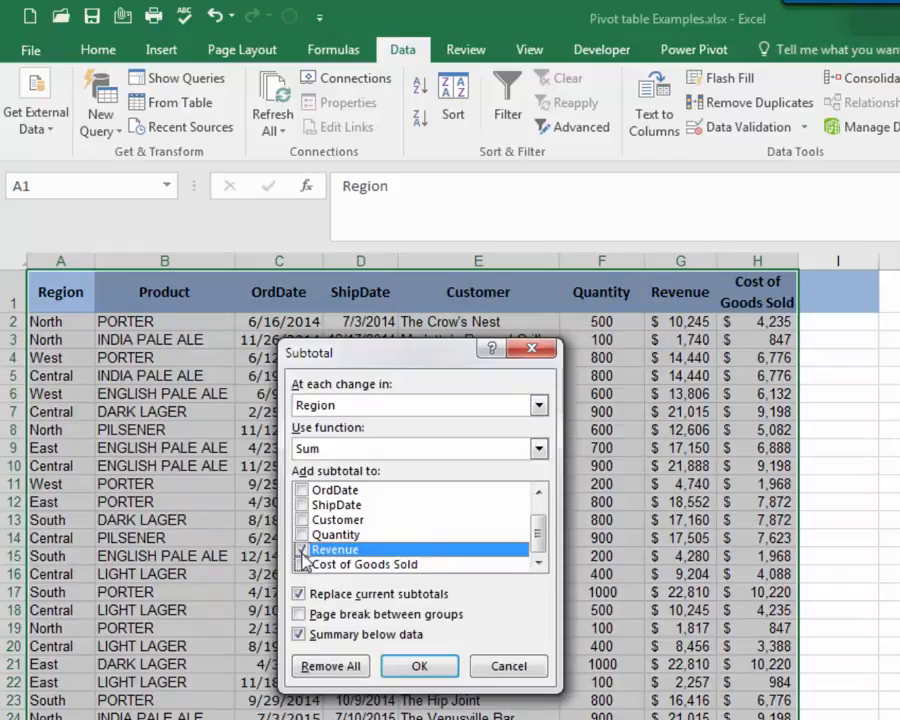
left_click(509, 666)
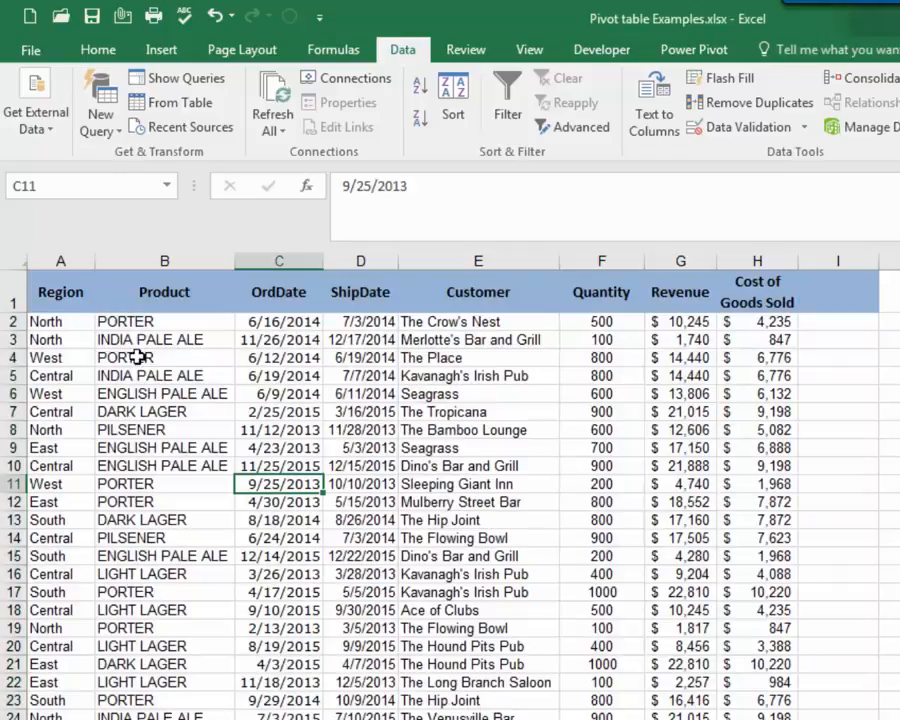
- Examine how often adjacent Region entries change in the unsorted rows, along with their Revenue values
left_click_drag(78, 321, 62, 411)
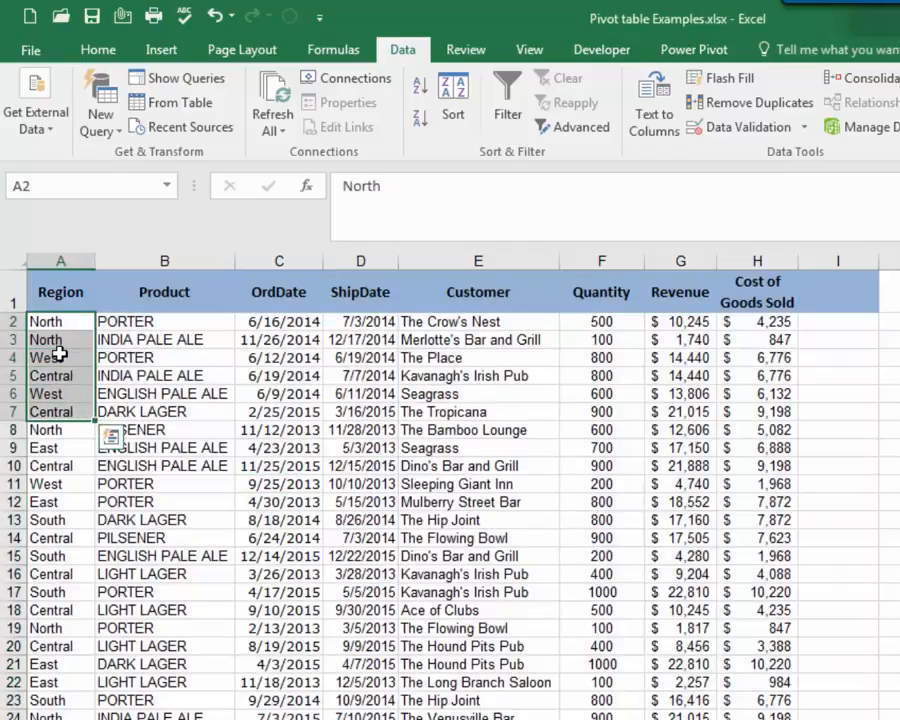
left_click(60, 321)
left_click_drag(60, 340, 66, 363)
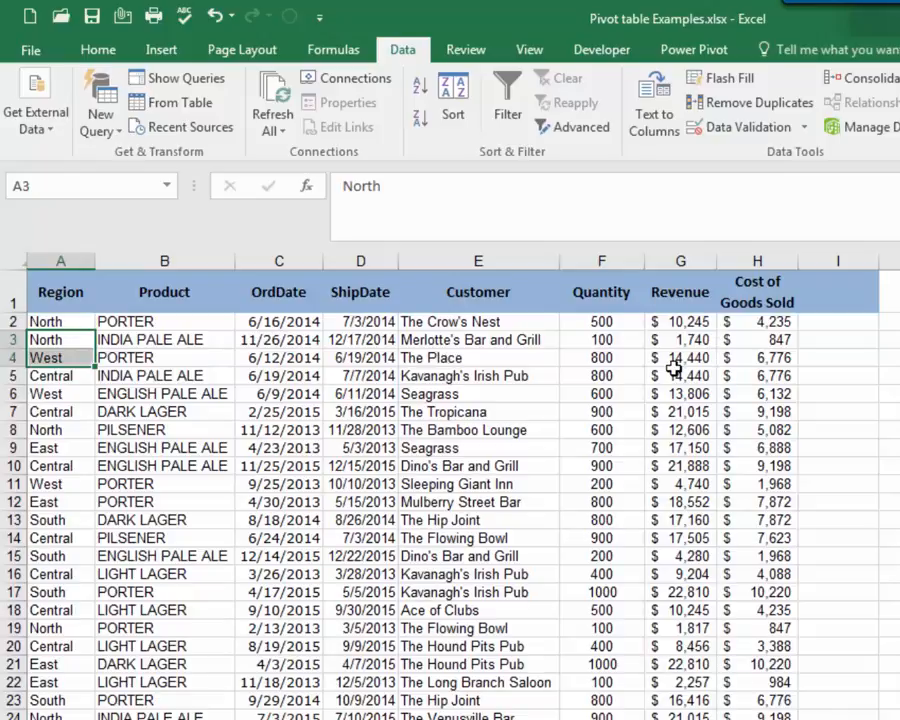
left_click_drag(56, 354, 58, 376)
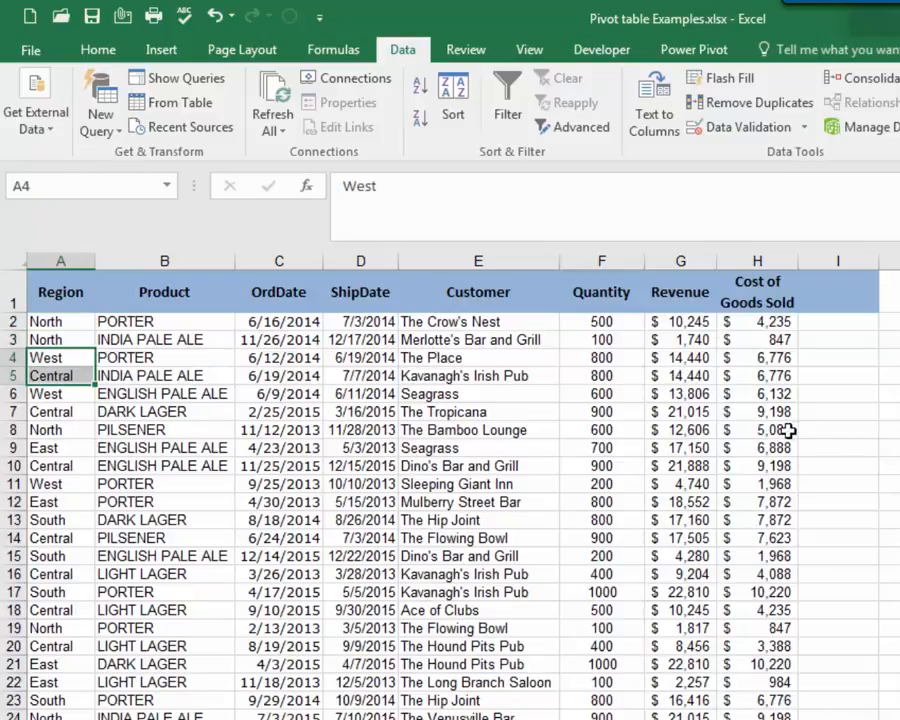
left_click(700, 377)
left_click_drag(56, 377, 62, 400)
left_click(682, 394)
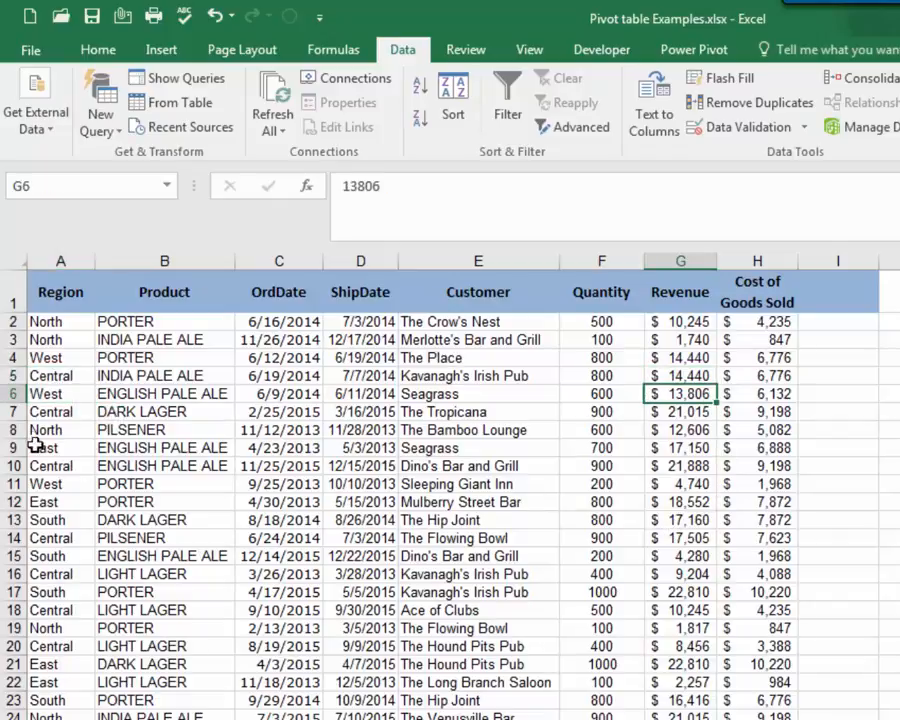
left_click_drag(57, 327, 59, 502)
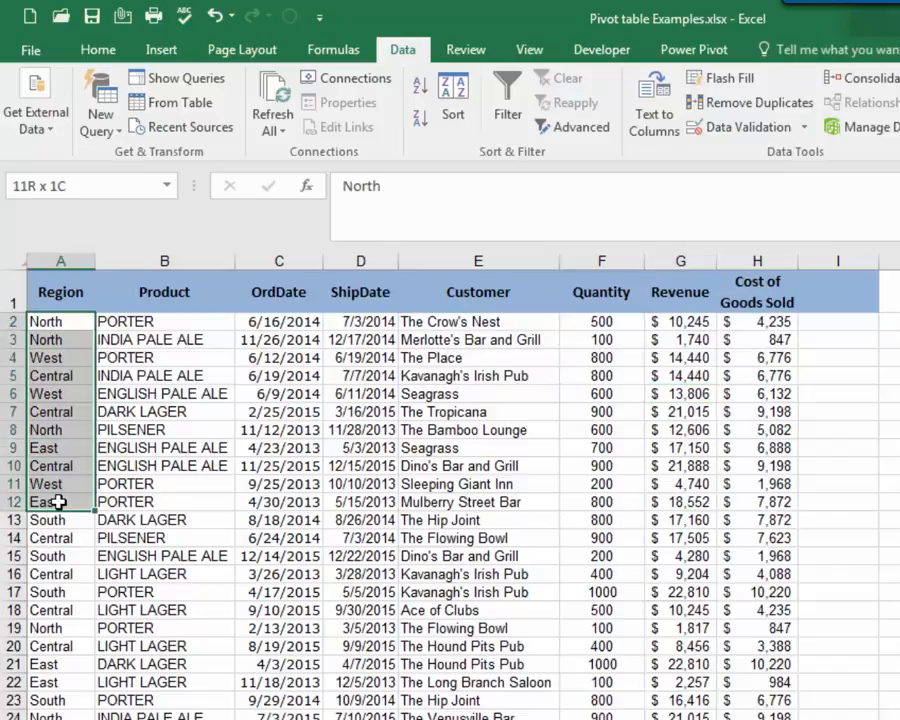
left_click(58, 402)
left_click(62, 360)
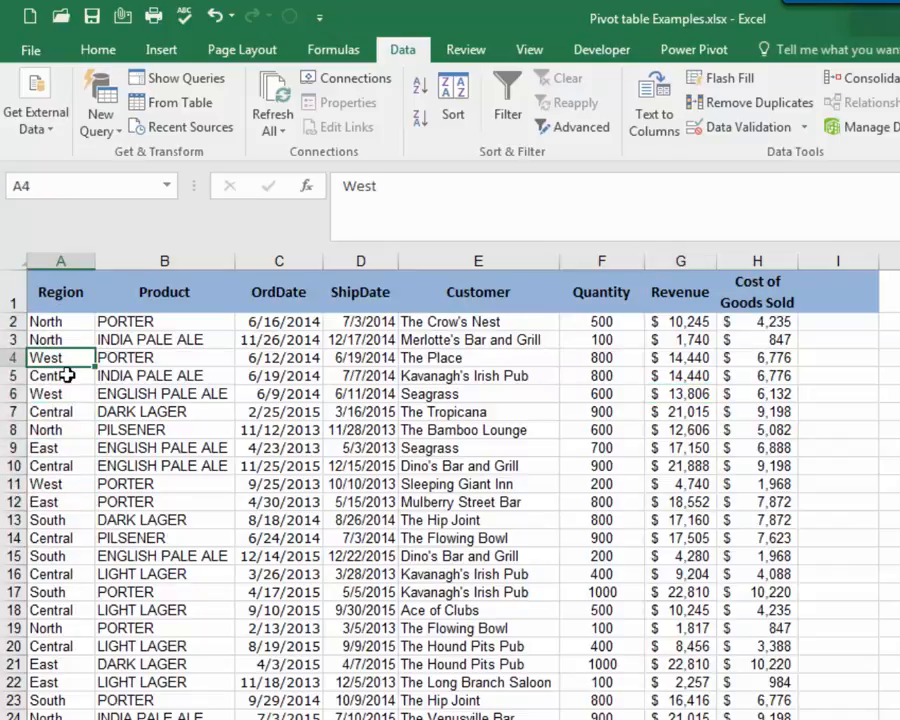
- Sort the sales data by Region in ascending order
left_click(57, 326)
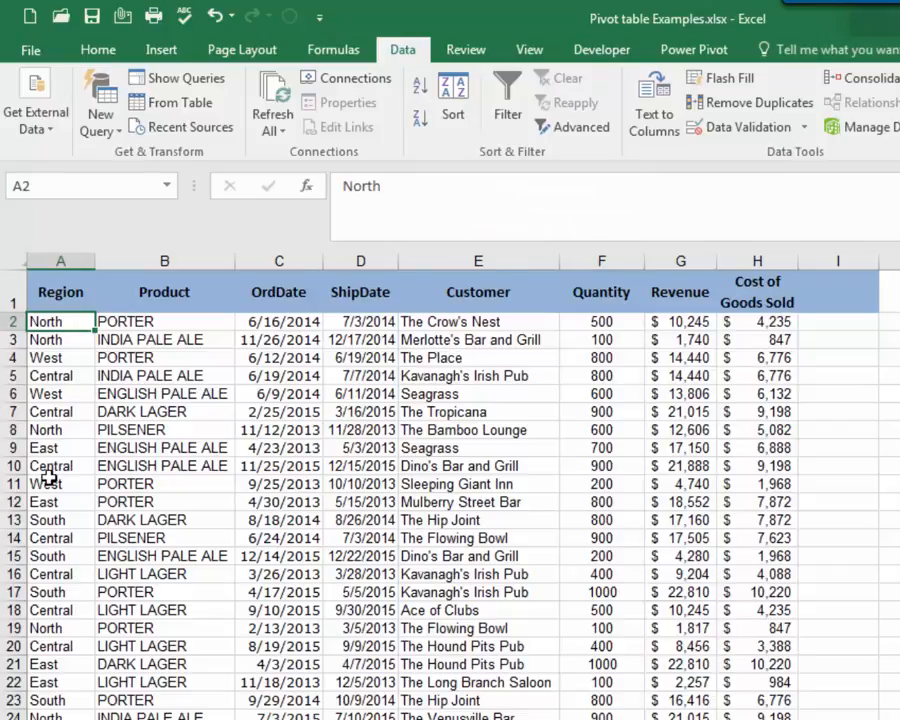
left_click(420, 87)
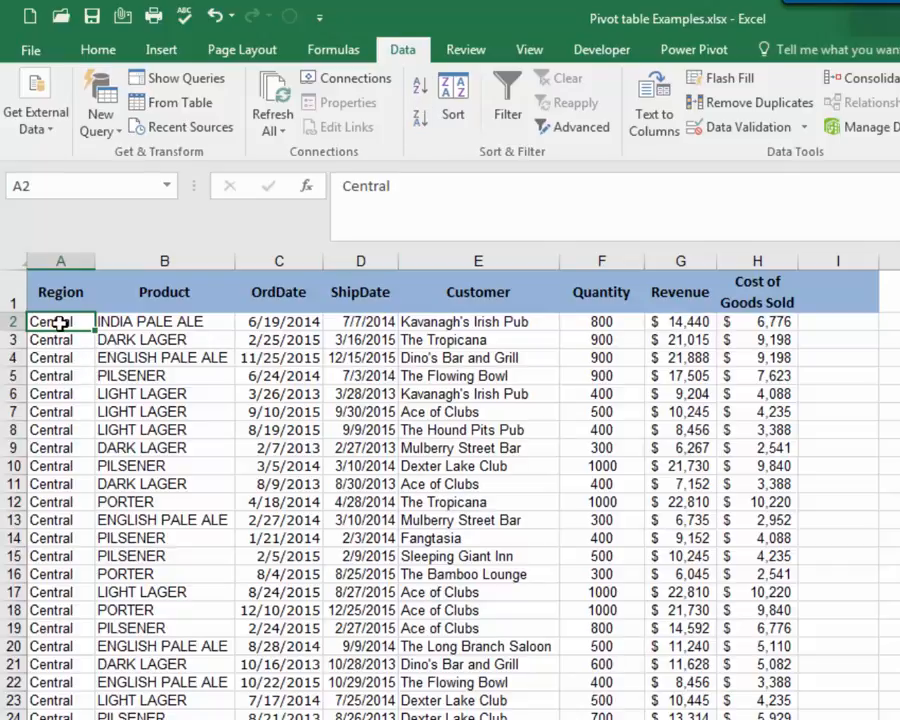
- Examine the Region column for the boundaries between the Central, East and North rows
left_click_drag(60, 322, 40, 644)
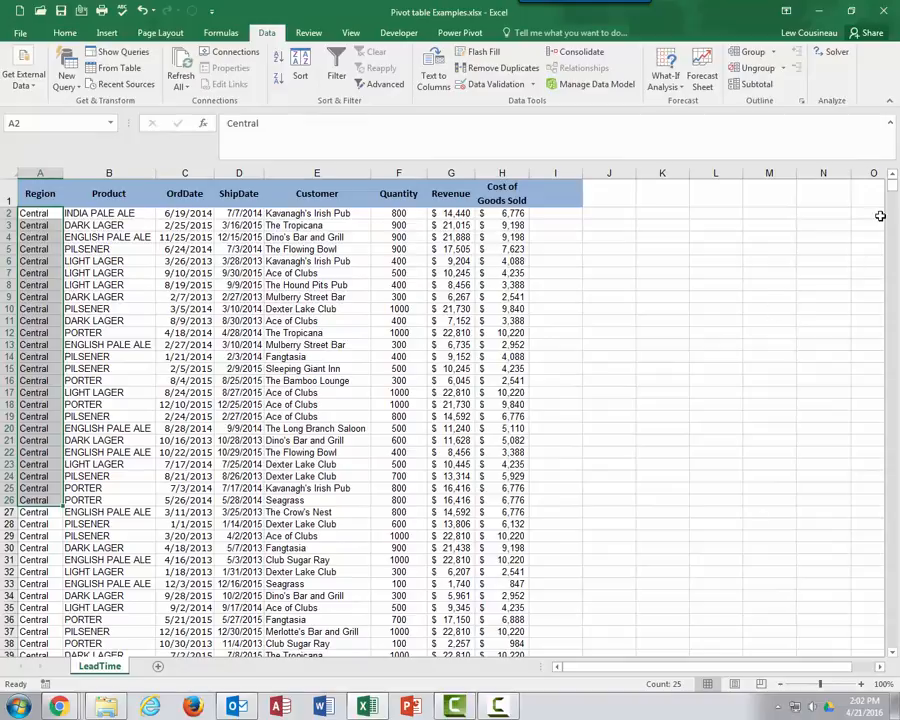
mouse_move(893, 182)
left_mouse_down()
mouse_move(894, 249)
mouse_move(895, 207)
left_mouse_up()
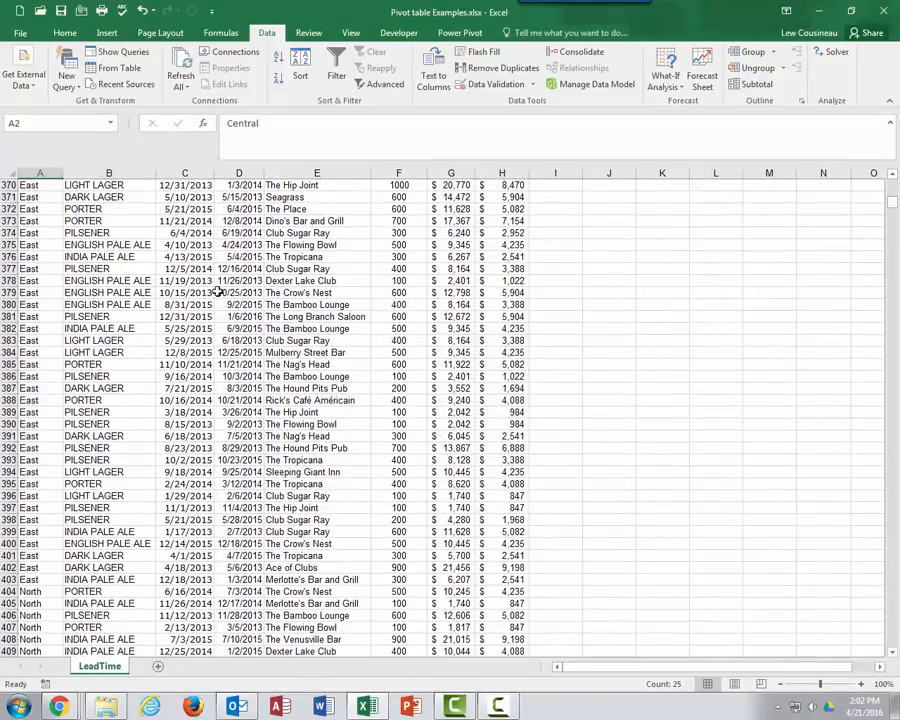
left_click(100, 283)
scroll(96, 248, "up", 13)
scroll(98, 250, "up", 20)
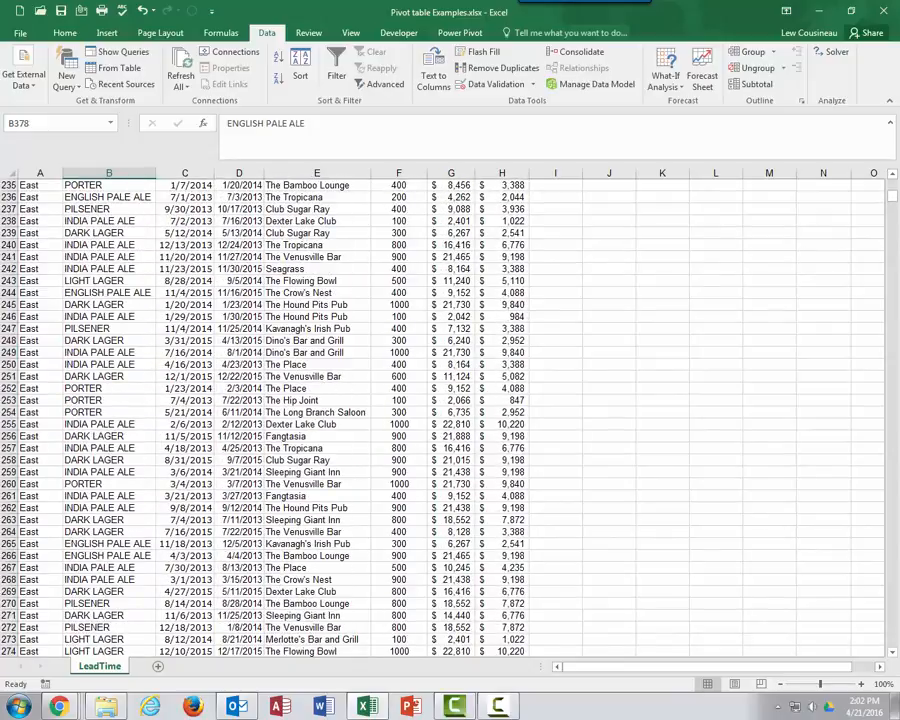
scroll(143, 316, "up", 6)
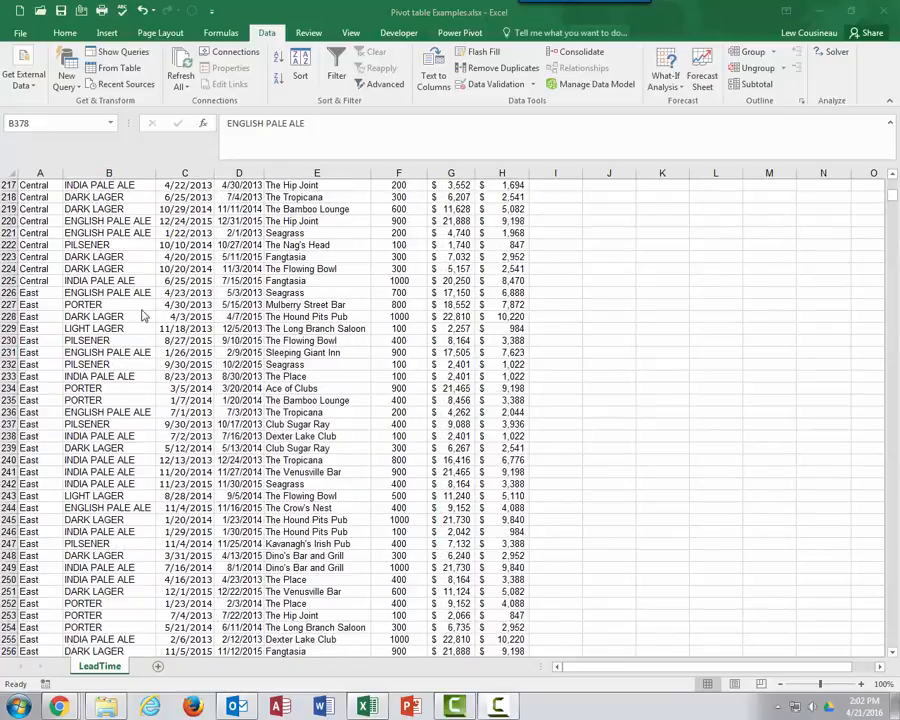
left_click(38, 281)
left_click_drag(38, 281, 40, 291)
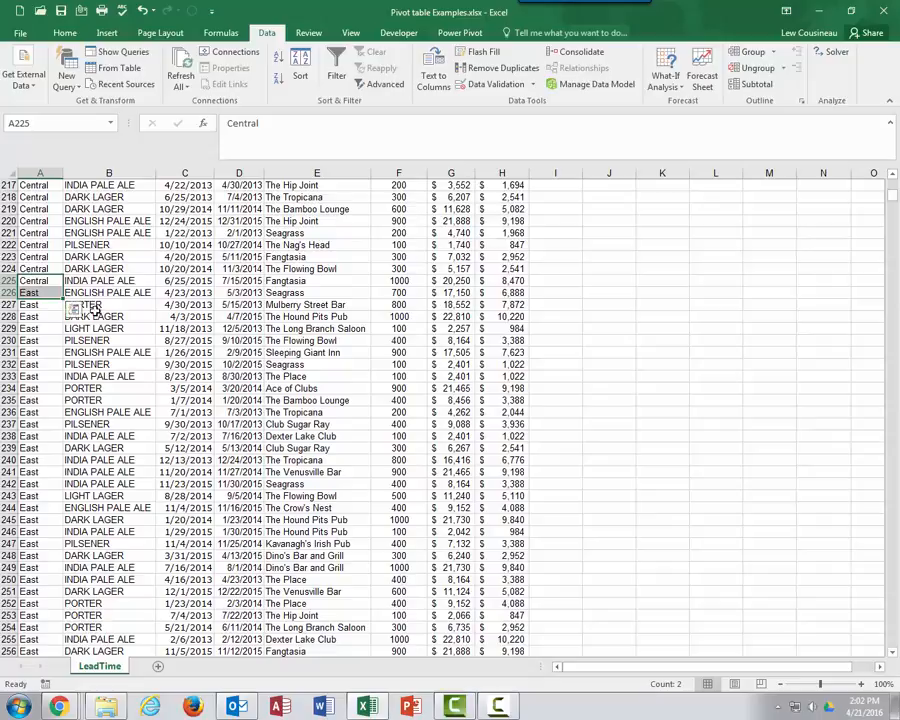
left_click(32, 293)
scroll(74, 372, "down", 20)
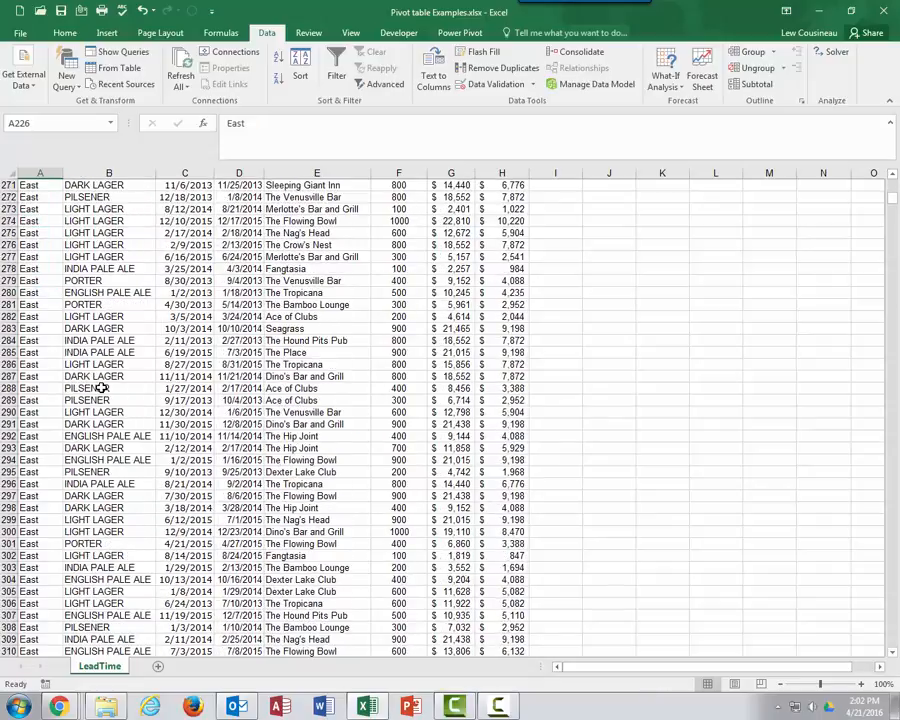
scroll(125, 388, "down", 20)
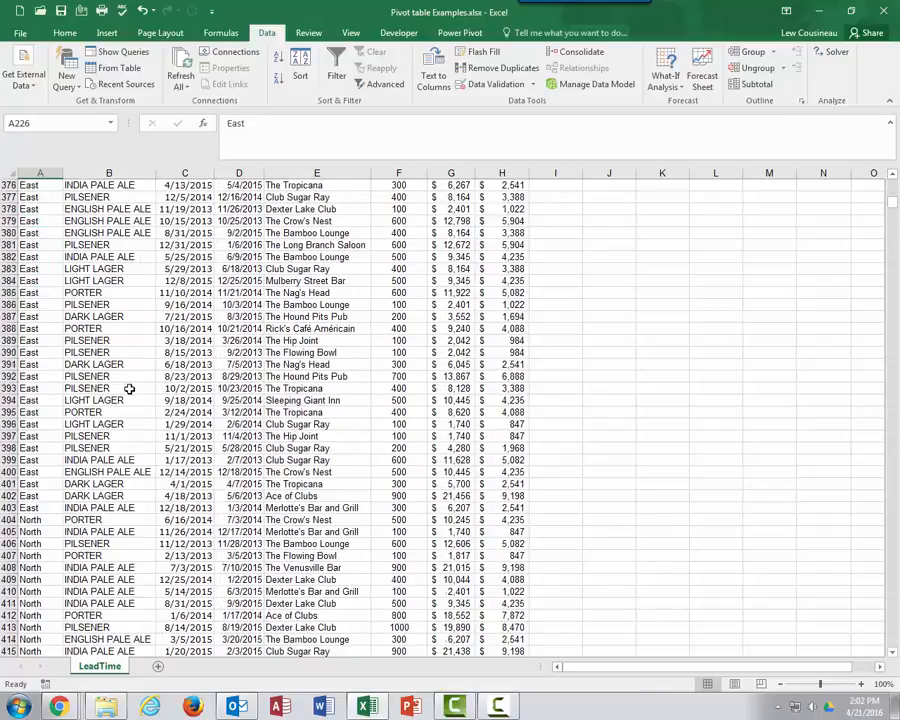
left_click_drag(30, 292, 30, 304)
left_click(290, 305)
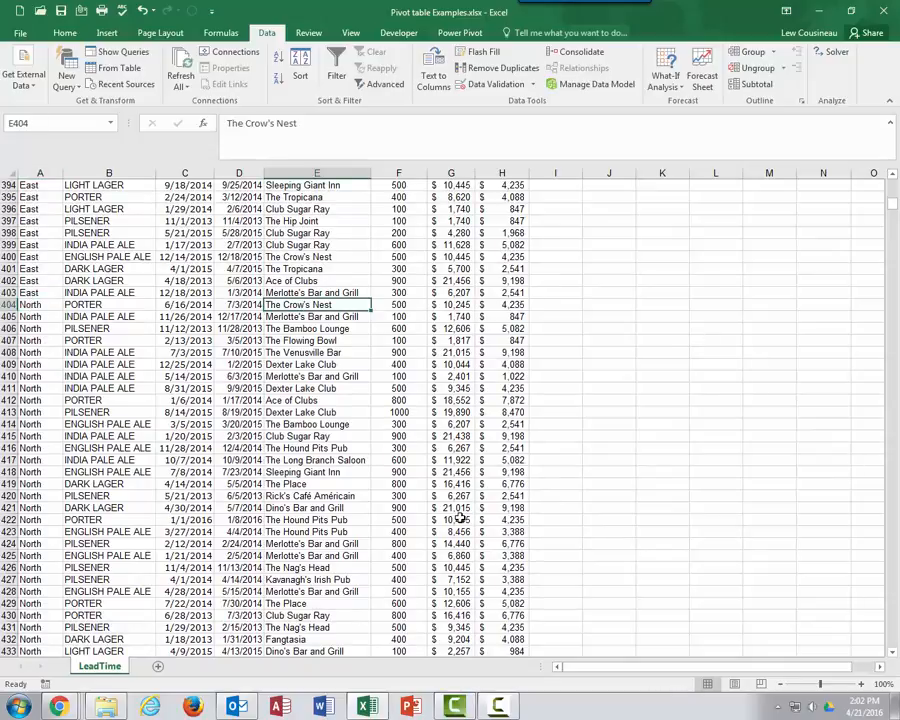
- Add Sum subtotals at each change in Region for Revenue only, leaving out Quantity and Cost of Goods Sold
key("ctrl+Home")
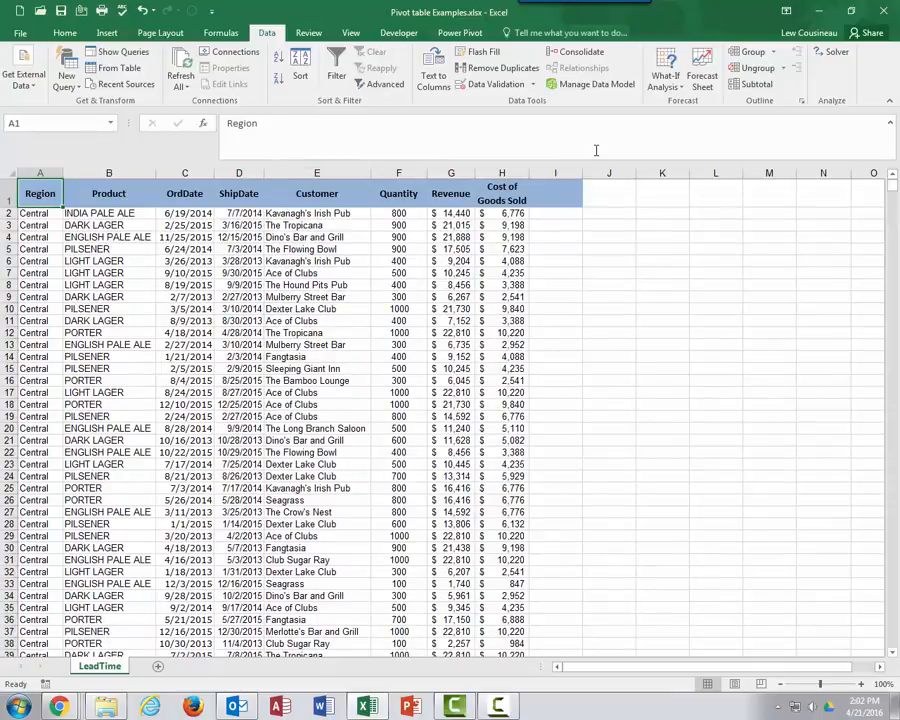
left_click(745, 84)
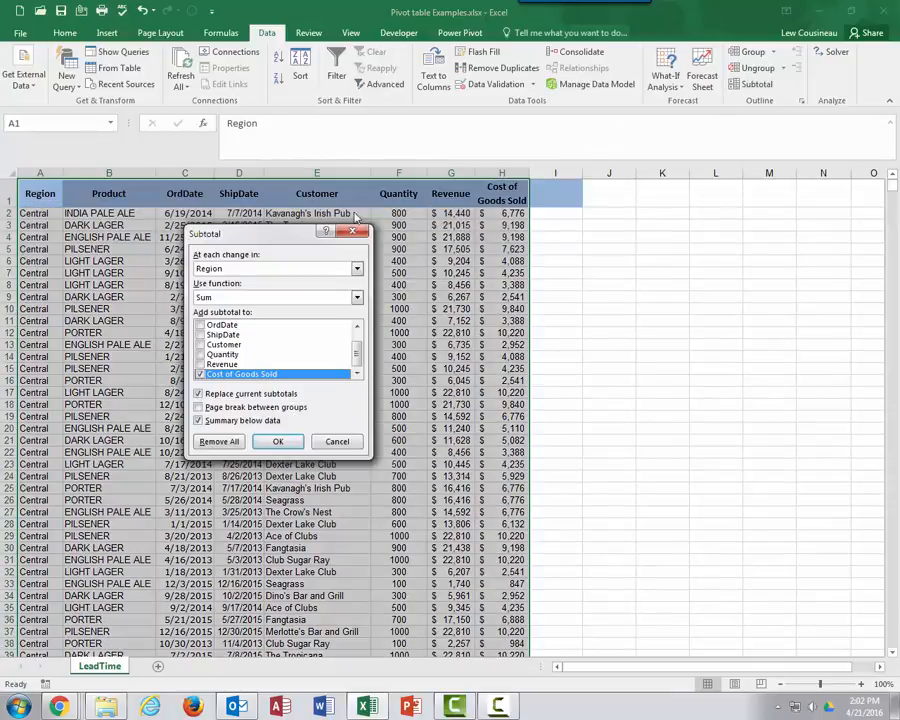
left_click(211, 297)
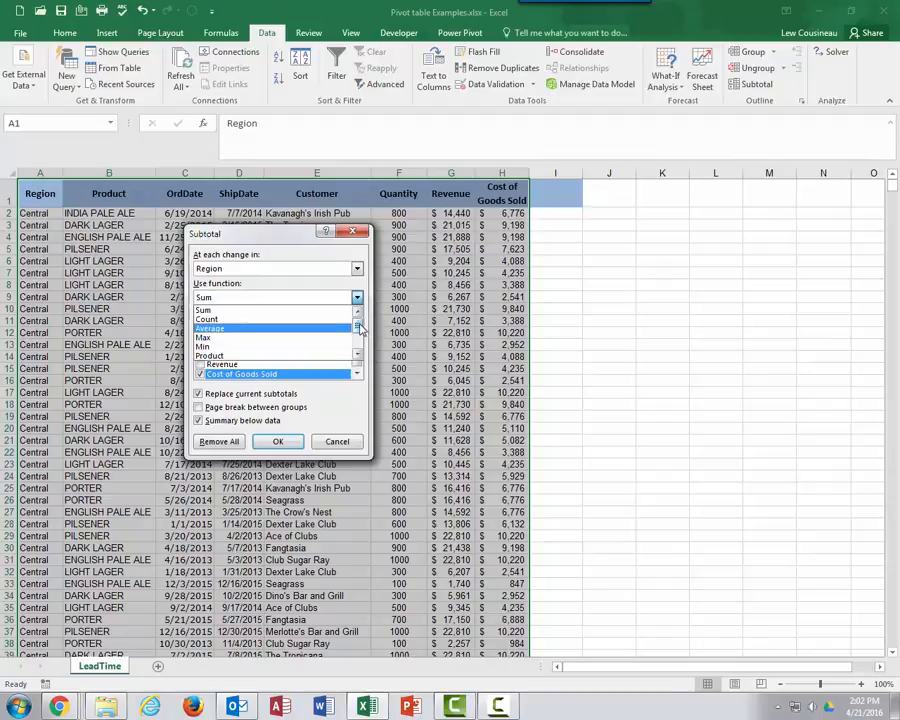
mouse_move(358, 323)
left_mouse_down()
mouse_move(360, 341)
mouse_move(357, 320)
left_mouse_up()
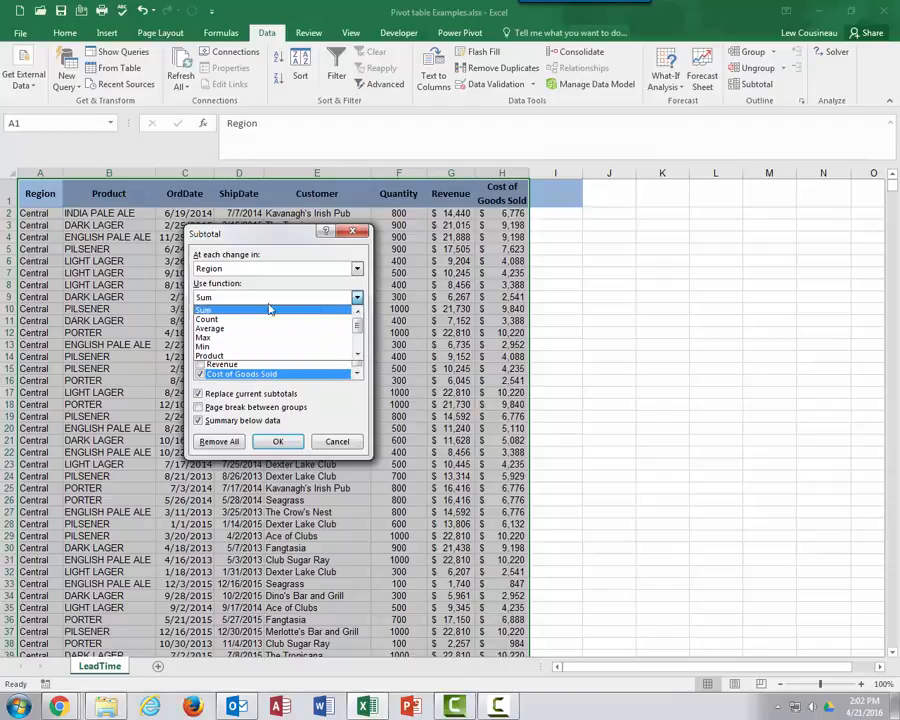
left_click(229, 310)
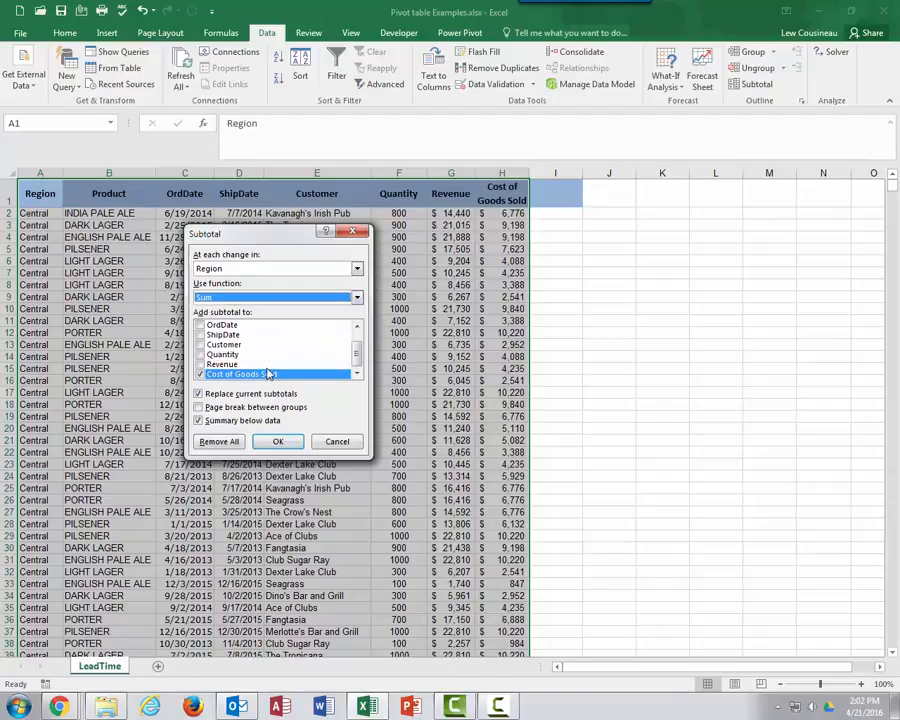
left_click(201, 375)
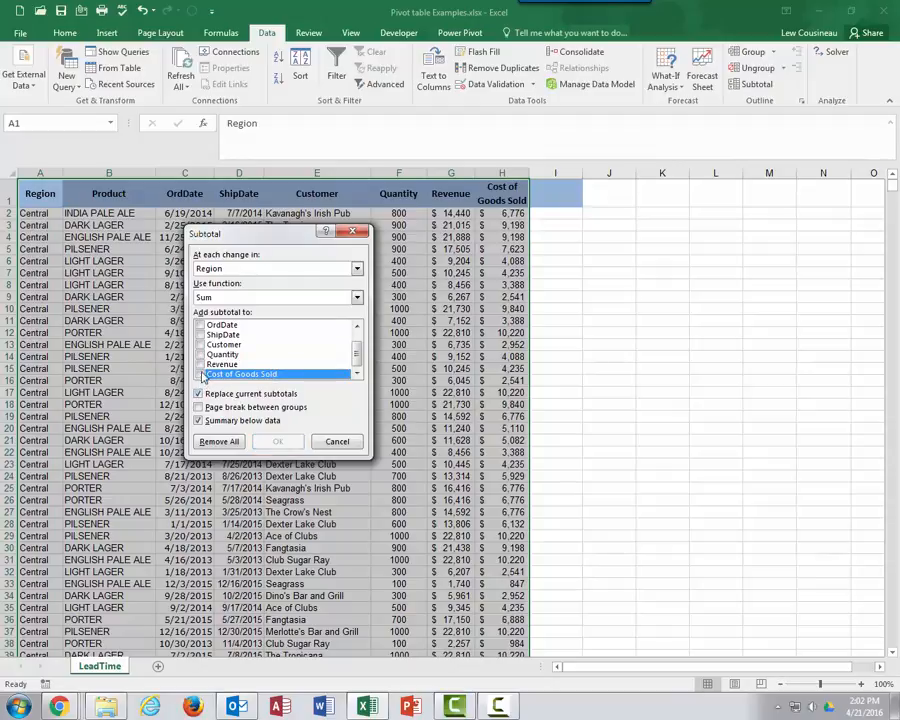
left_click(201, 364)
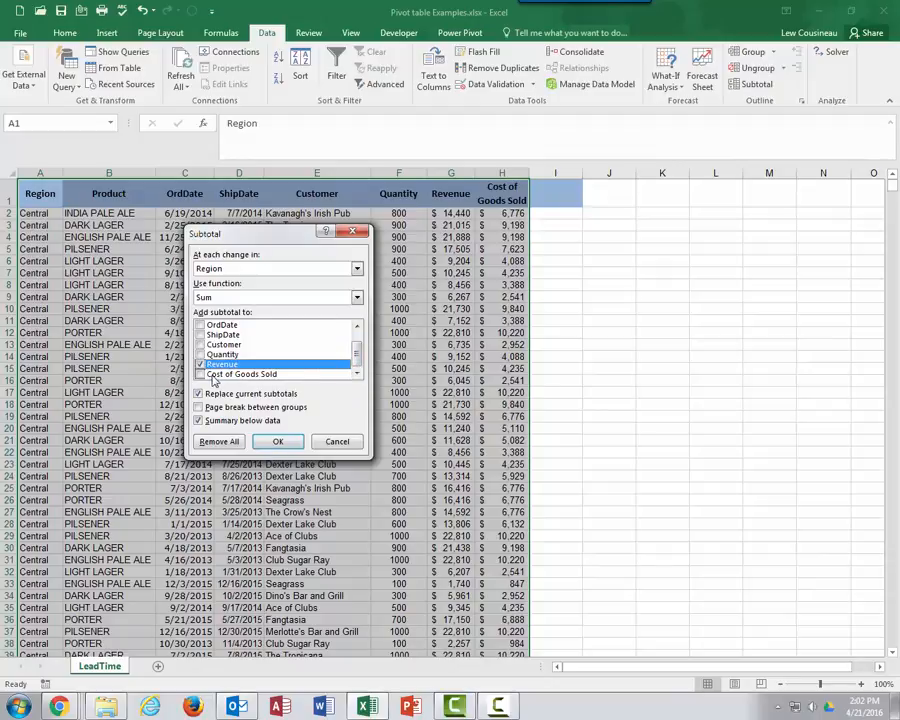
left_click(201, 375)
left_click(201, 355)
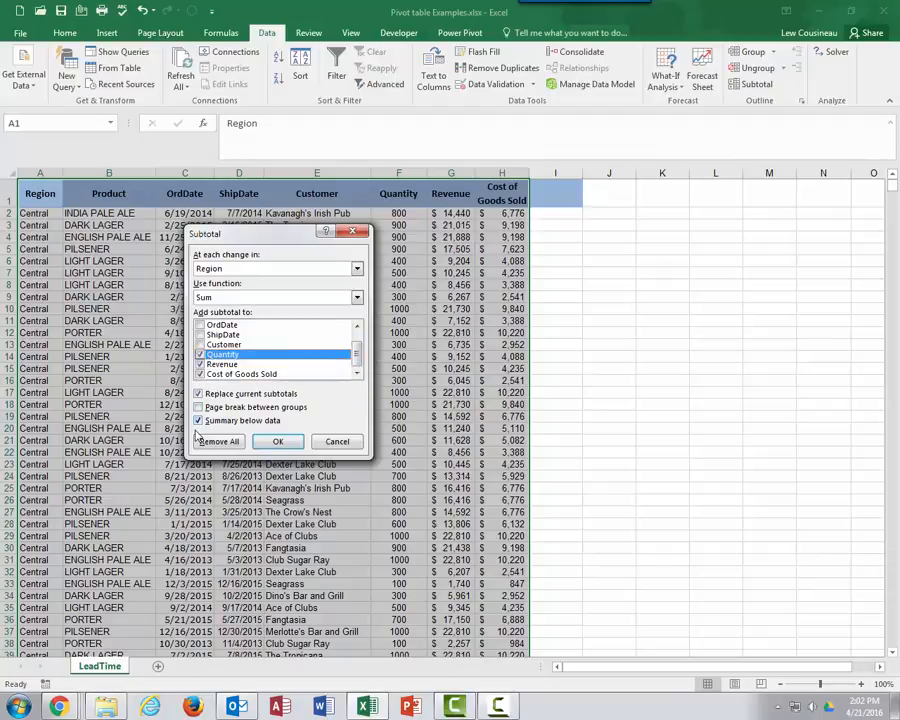
left_click(203, 373)
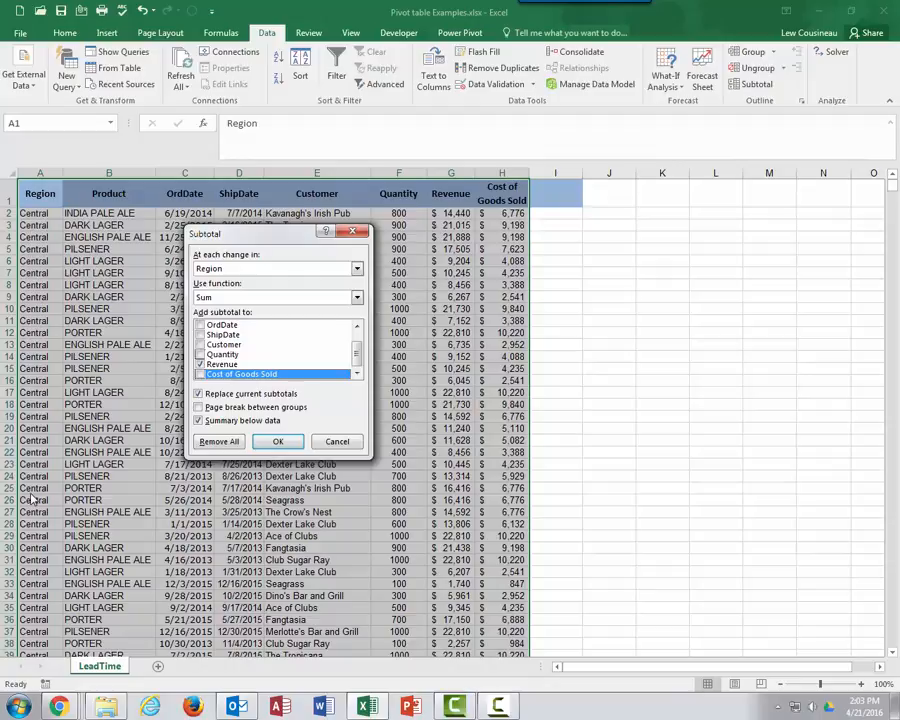
left_click(280, 441)
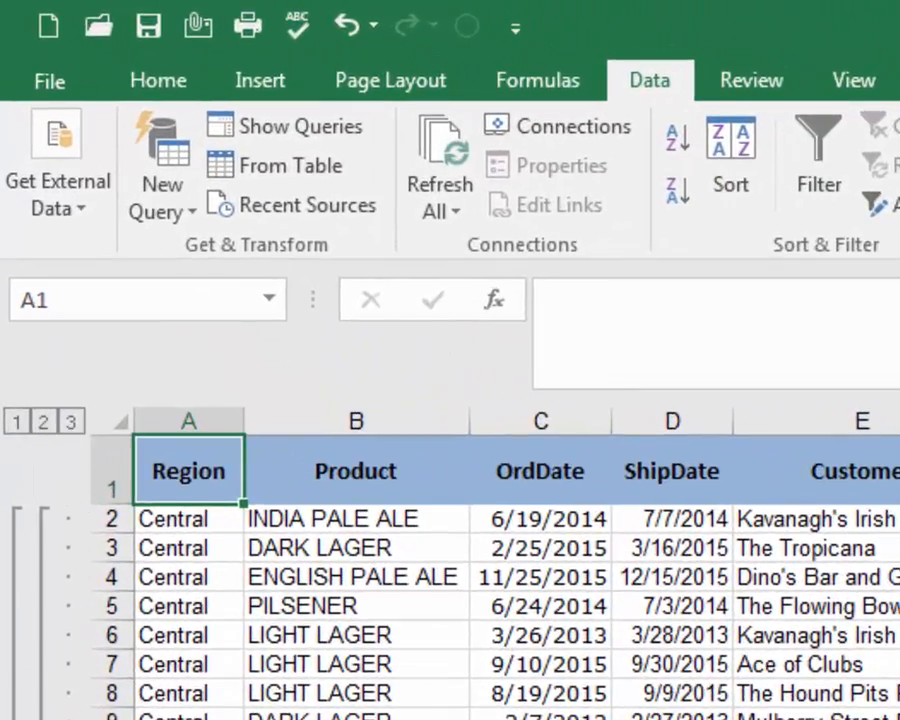
- Collapse the sales list outline to show only the region totals and the grand total
left_click(356, 718)
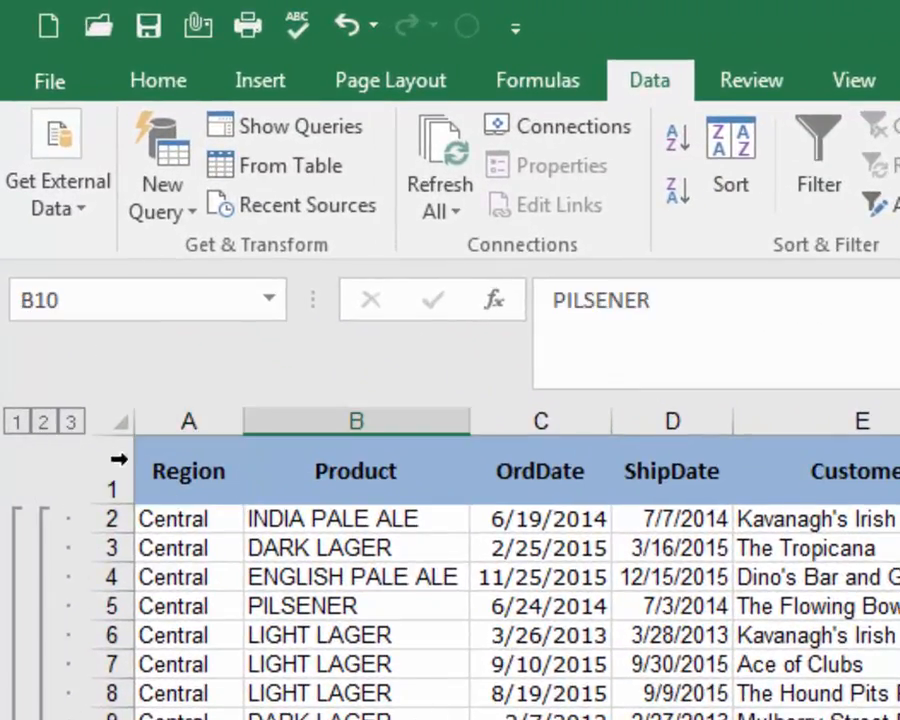
left_click_drag(238, 580, 899, 719)
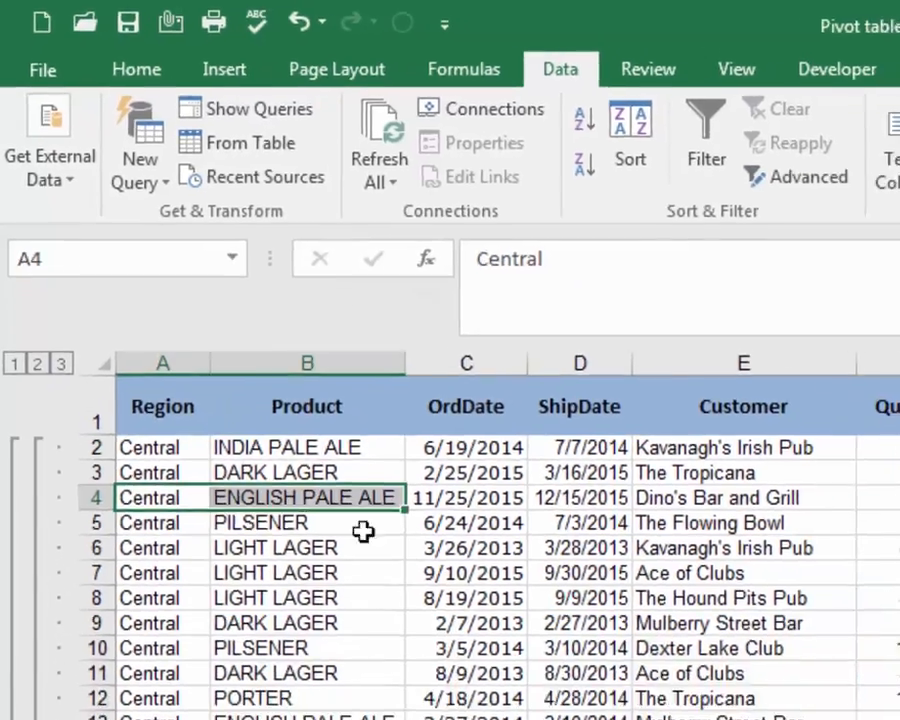
left_click_drag(496, 400, 530, 548)
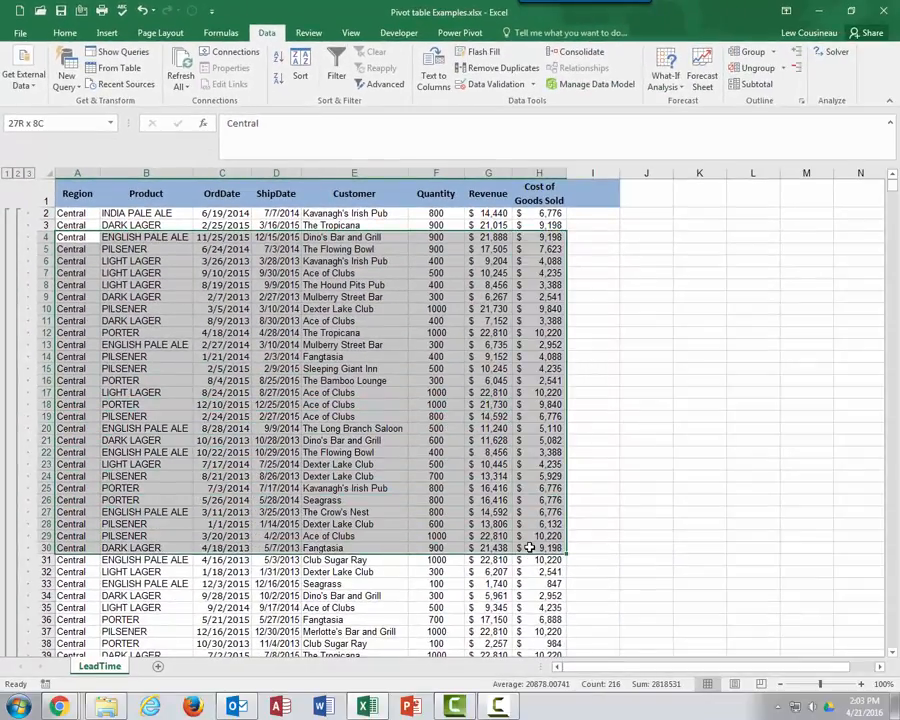
left_click(276, 368)
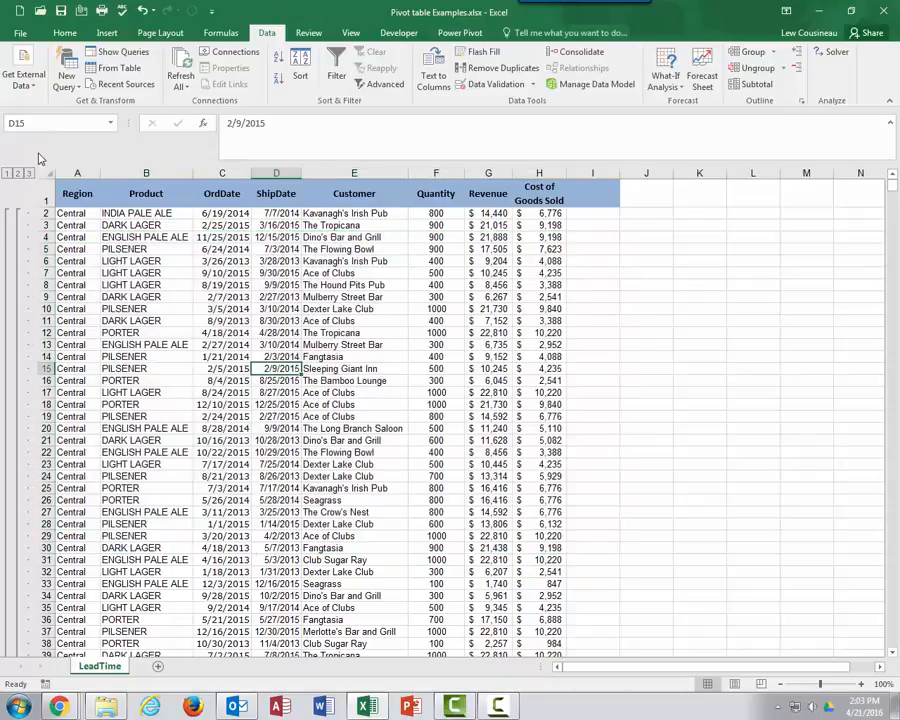
left_click(17, 176)
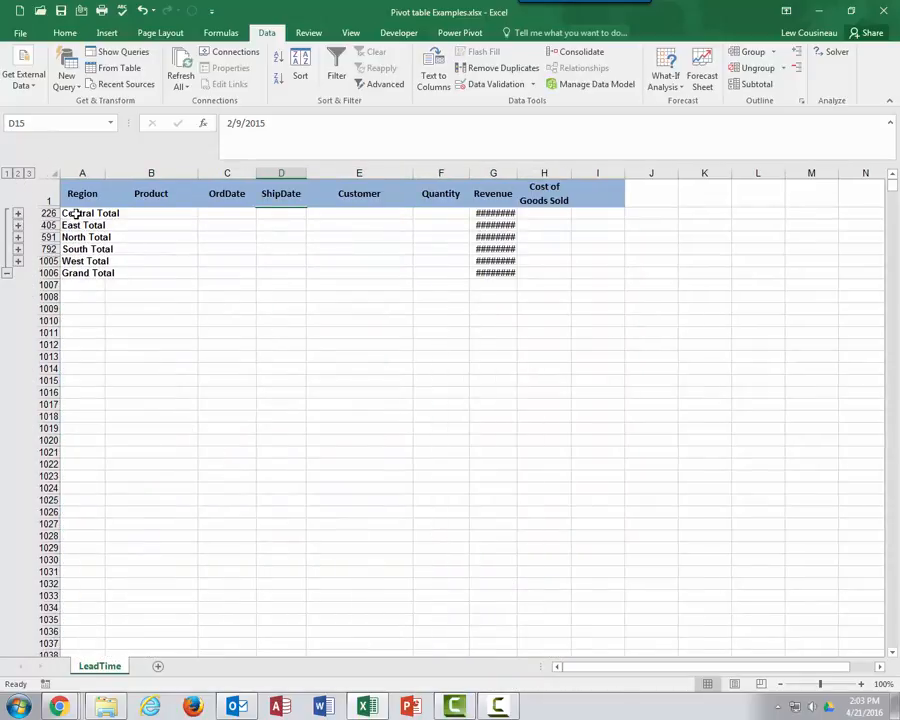
- Fit the Revenue column width to its contents and select the Revenue totals from Central through West
left_click_drag(78, 213, 88, 261)
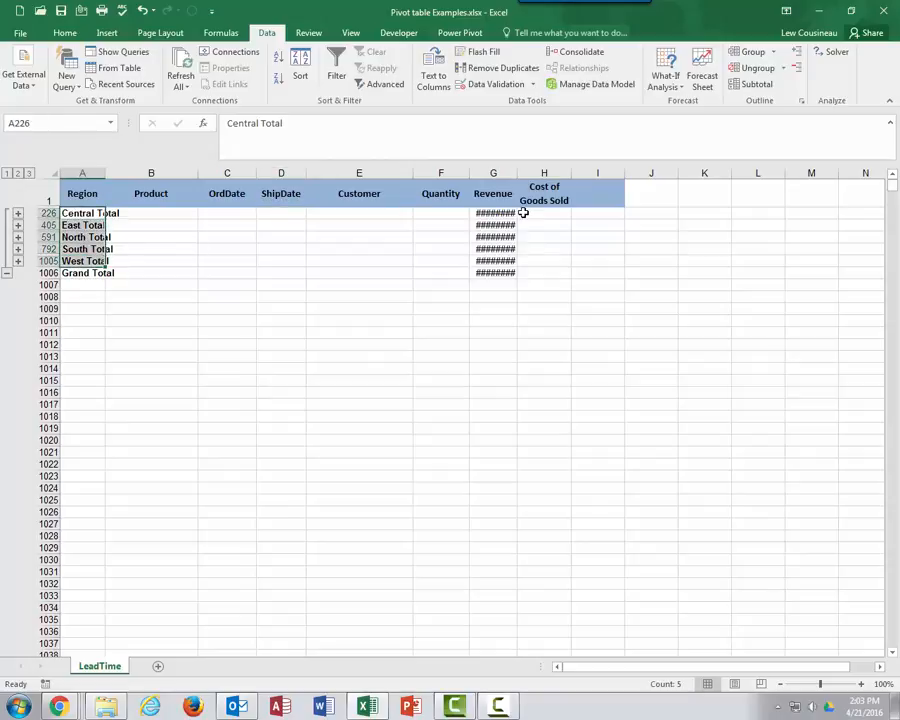
double_click(517, 173)
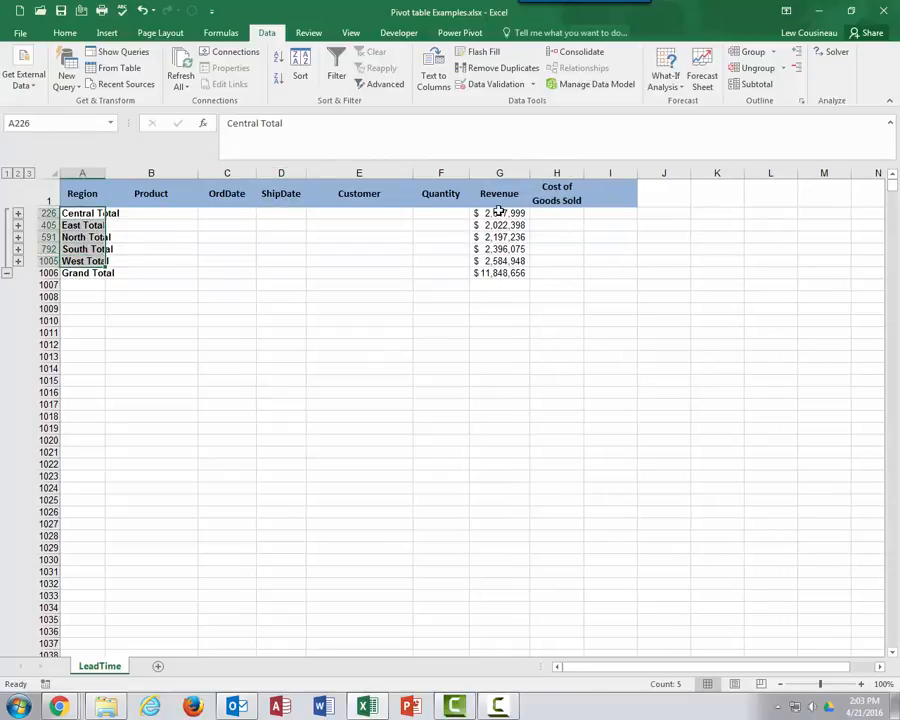
left_click_drag(498, 212, 497, 261)
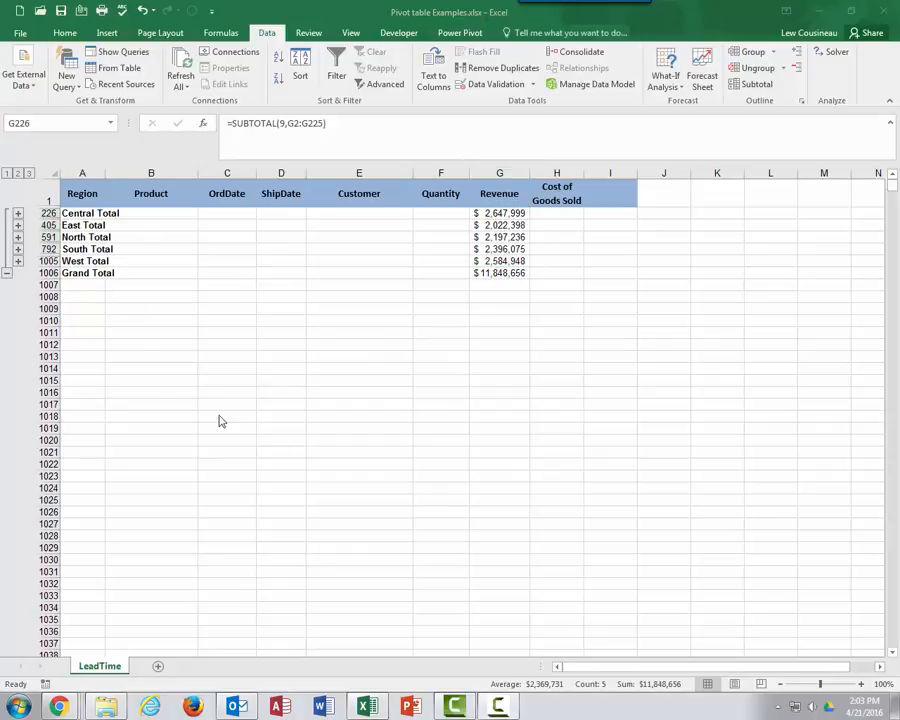
- Expand the East region to examine its detail rows, and collapse the list back to the region totals
left_click(20, 232)
left_click(17, 225)
scroll(155, 340, "up", 10)
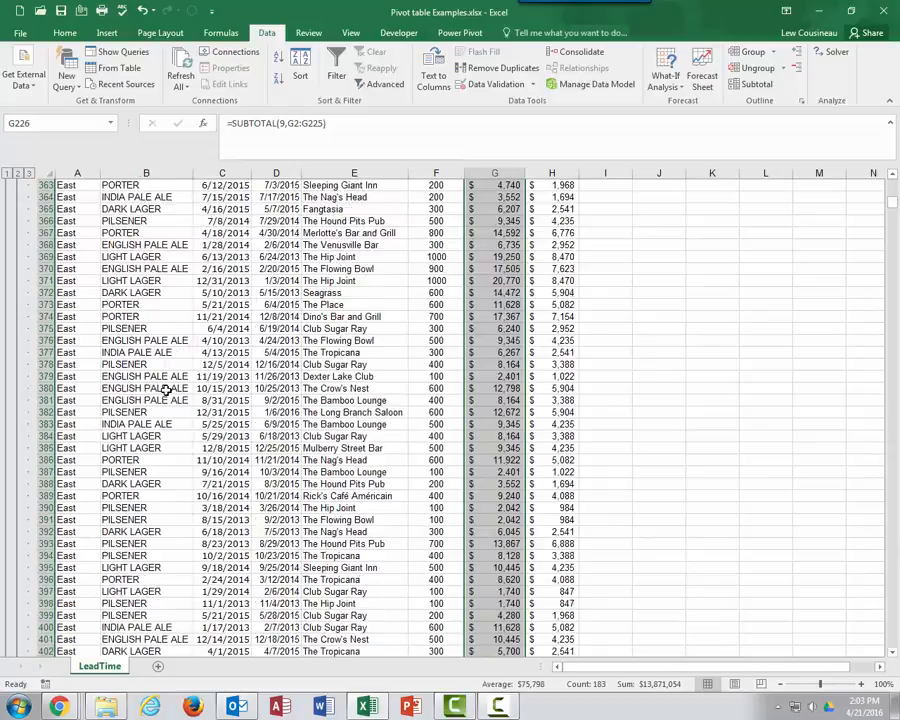
left_click_drag(895, 207, 891, 194)
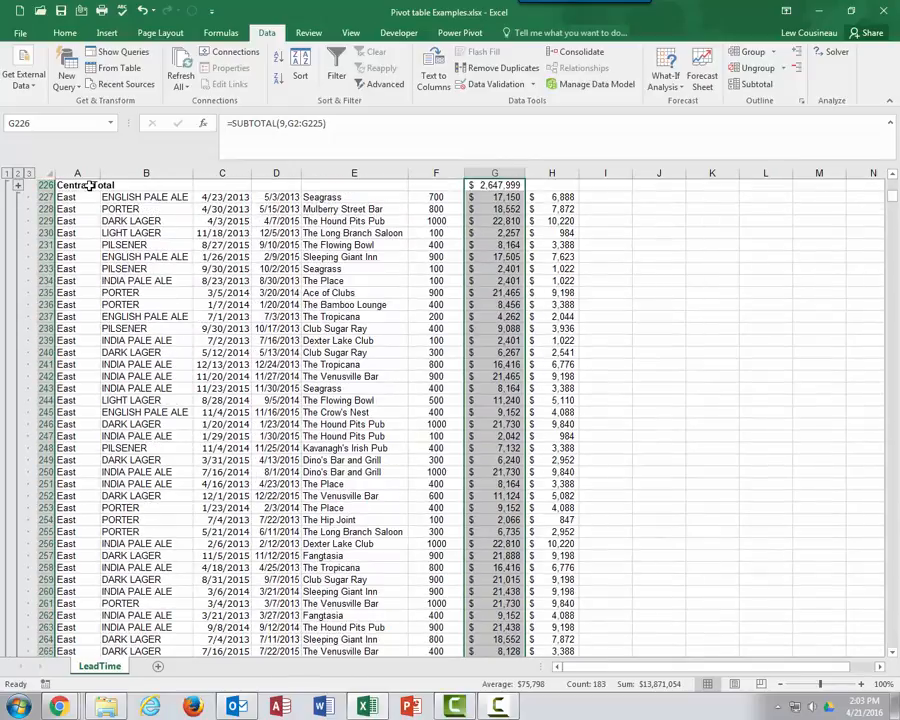
left_click(18, 175)
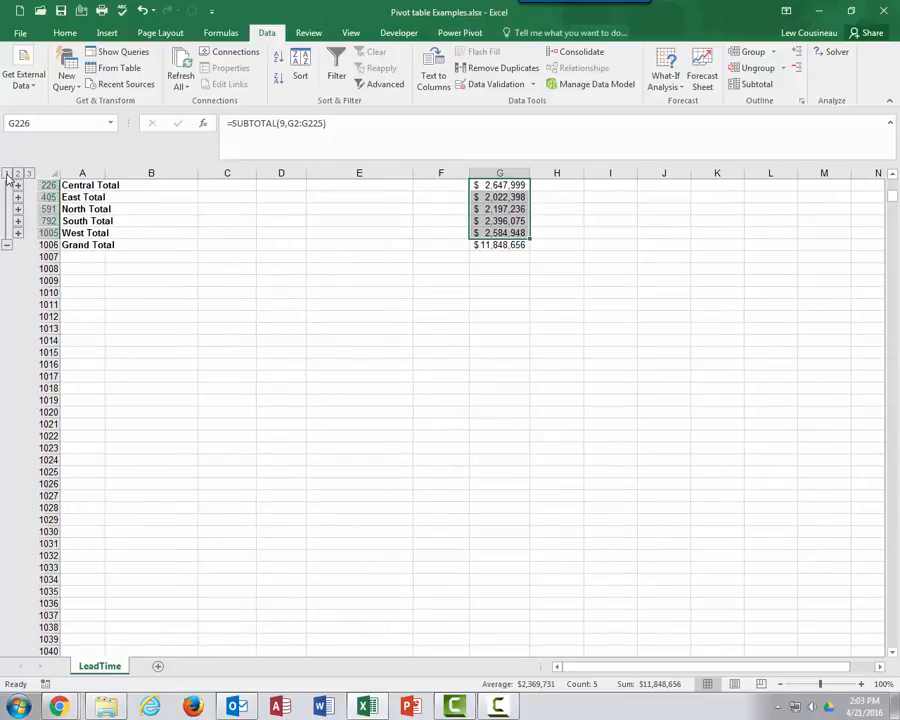
- Show the outline at grand total level, region total level and full detail, and return to the first rows
left_click(7, 173)
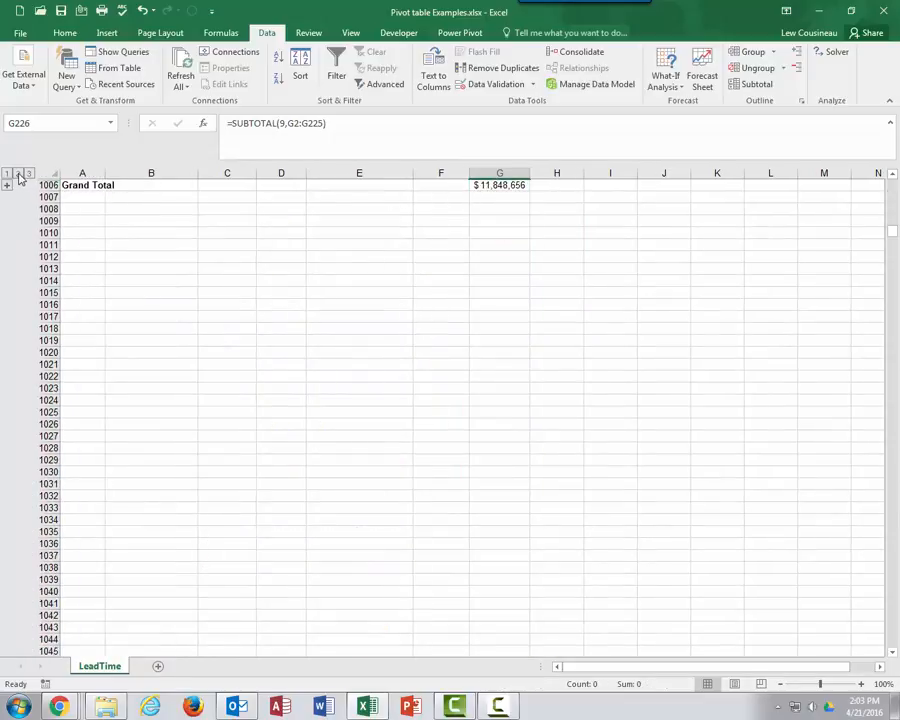
left_click(18, 174)
left_click(29, 174)
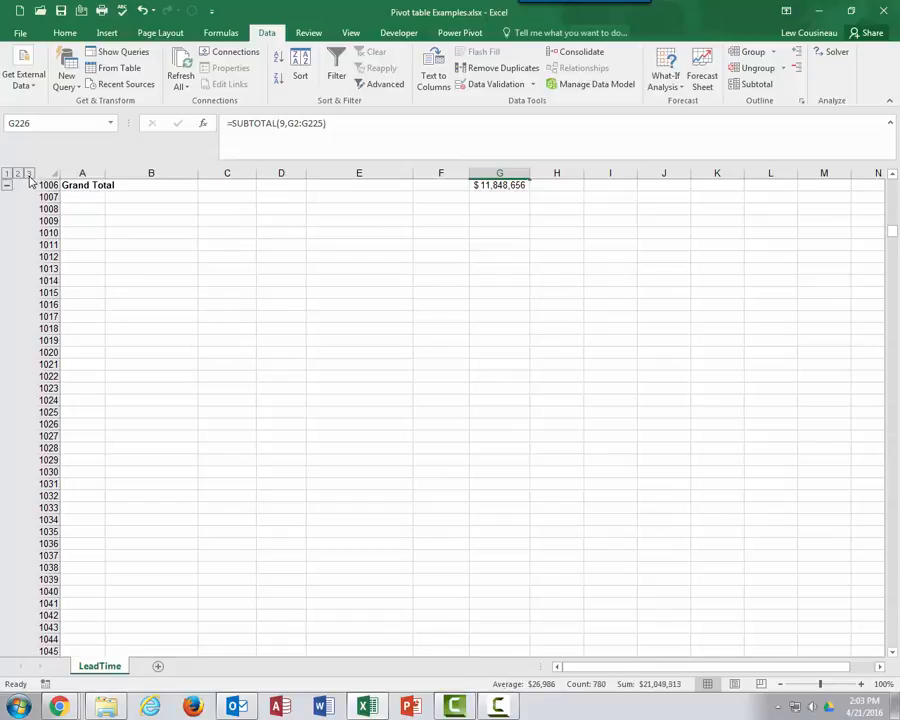
left_click_drag(893, 238, 890, 192)
- Remove all subtotals from the sales list
left_click(352, 309)
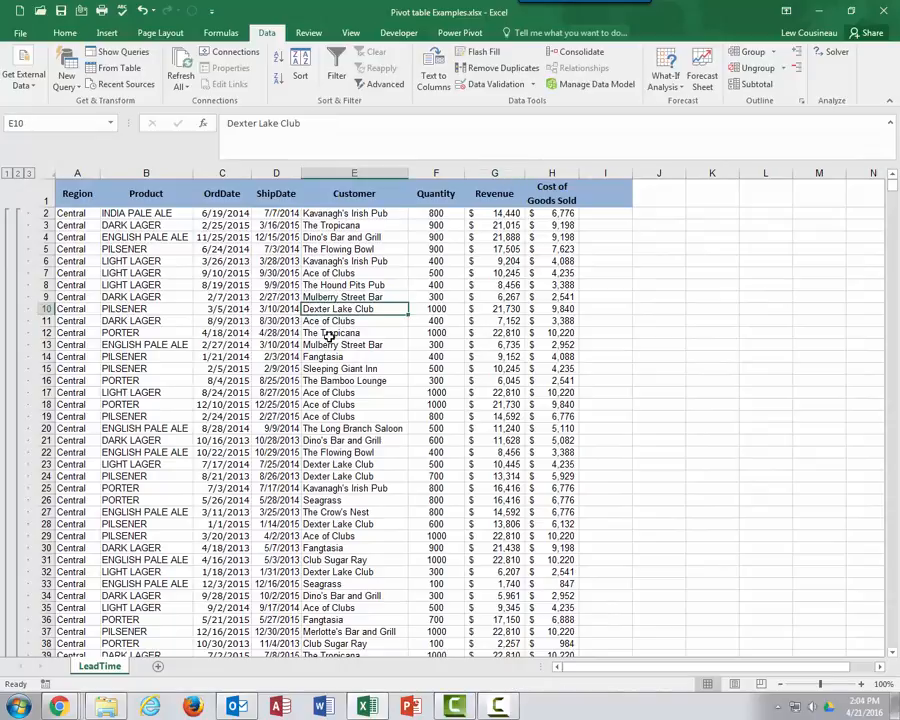
left_click(290, 311)
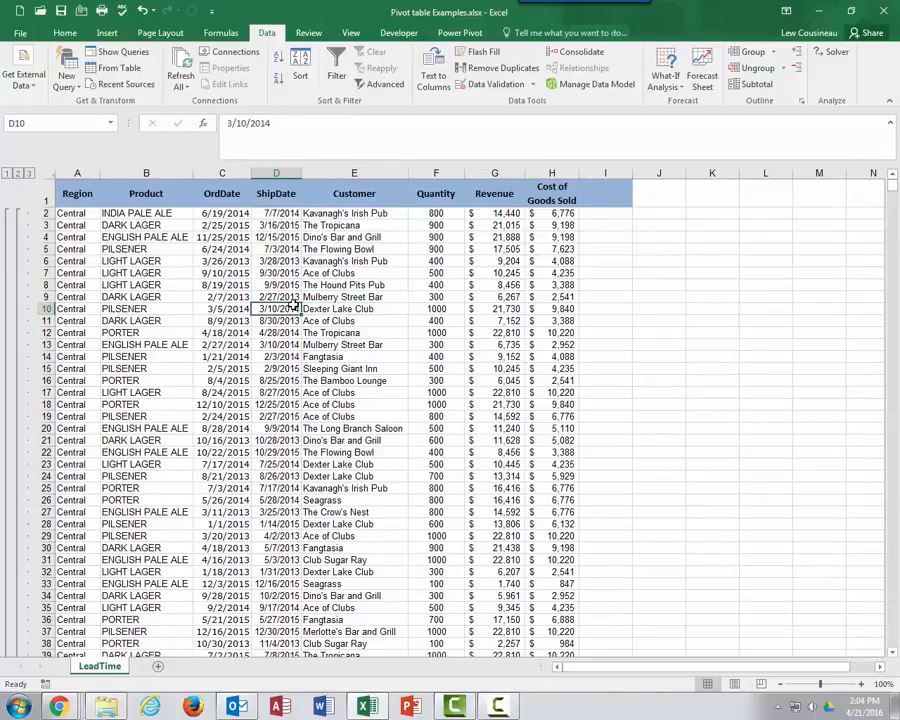
left_click(246, 318)
left_click(287, 317)
left_click(350, 293)
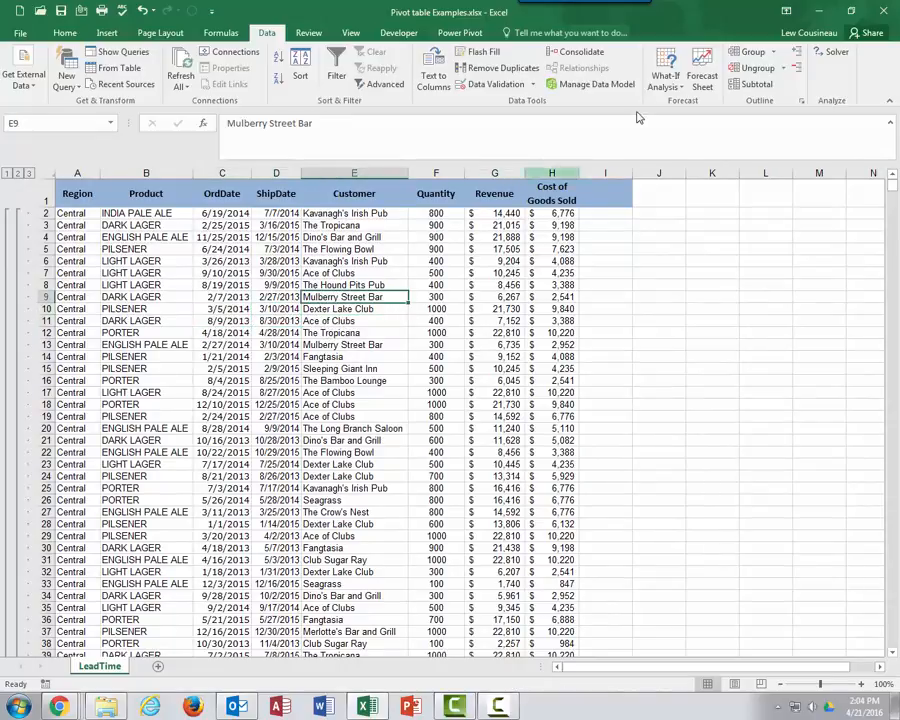
left_click(757, 85)
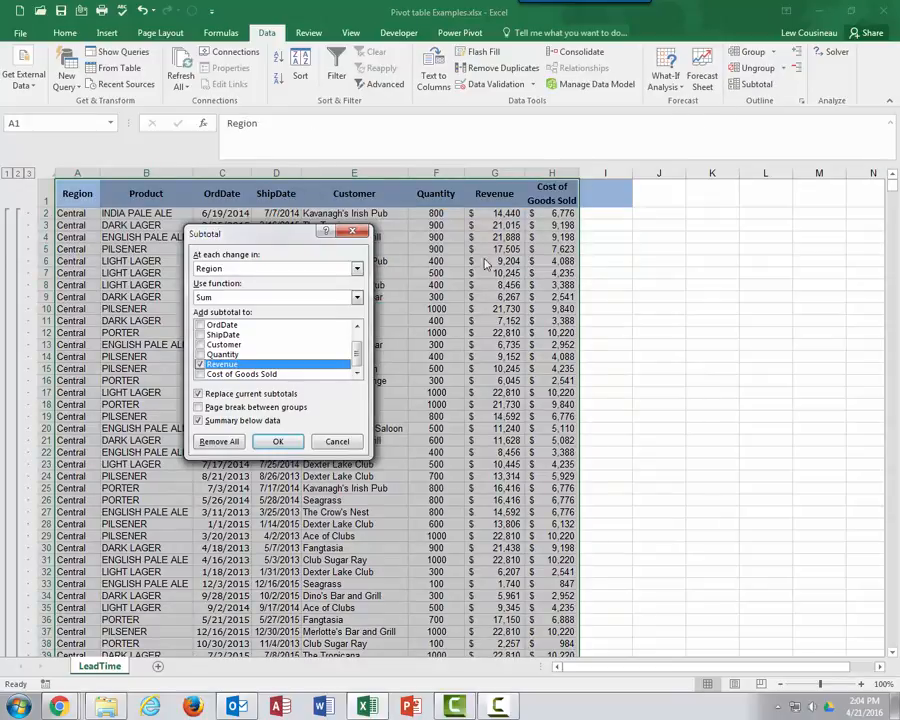
left_click(219, 442)
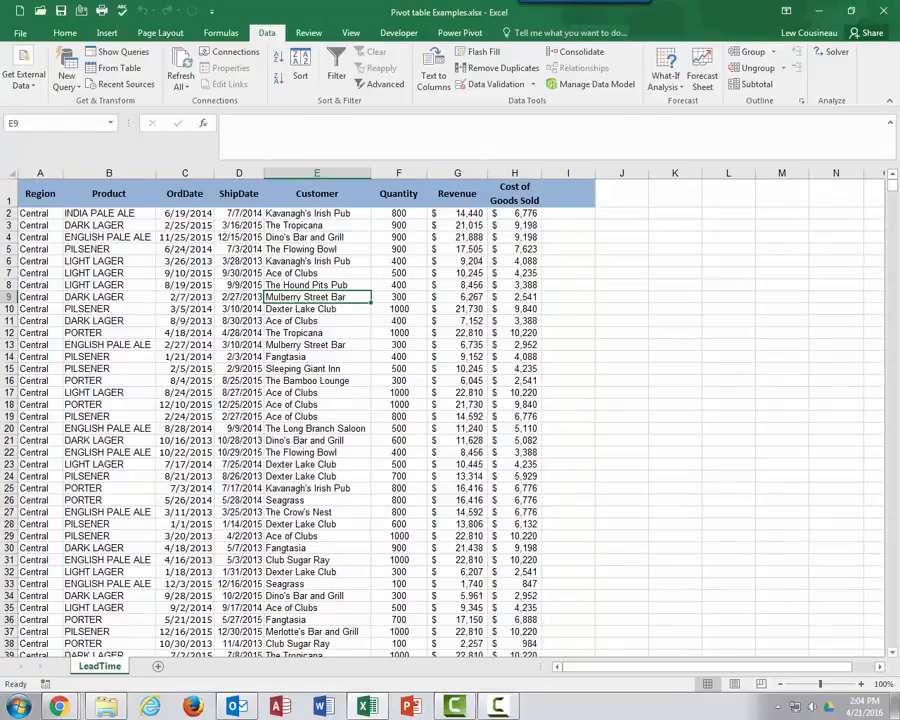
- Examine which Product entries occur with which Customer entries in the first rows of the list
left_click(313, 309)
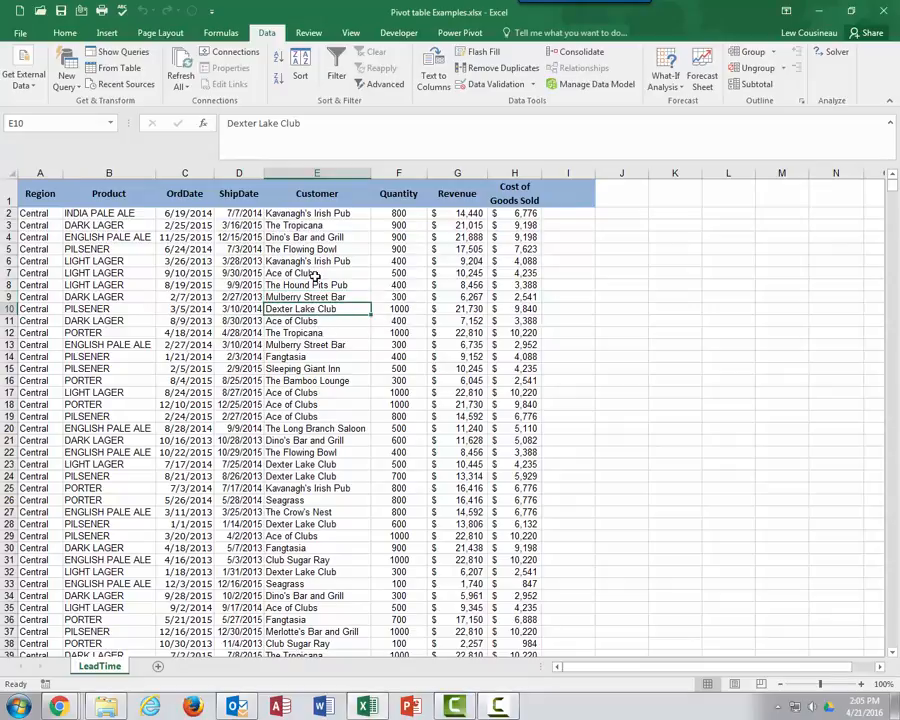
left_click_drag(281, 213, 287, 309)
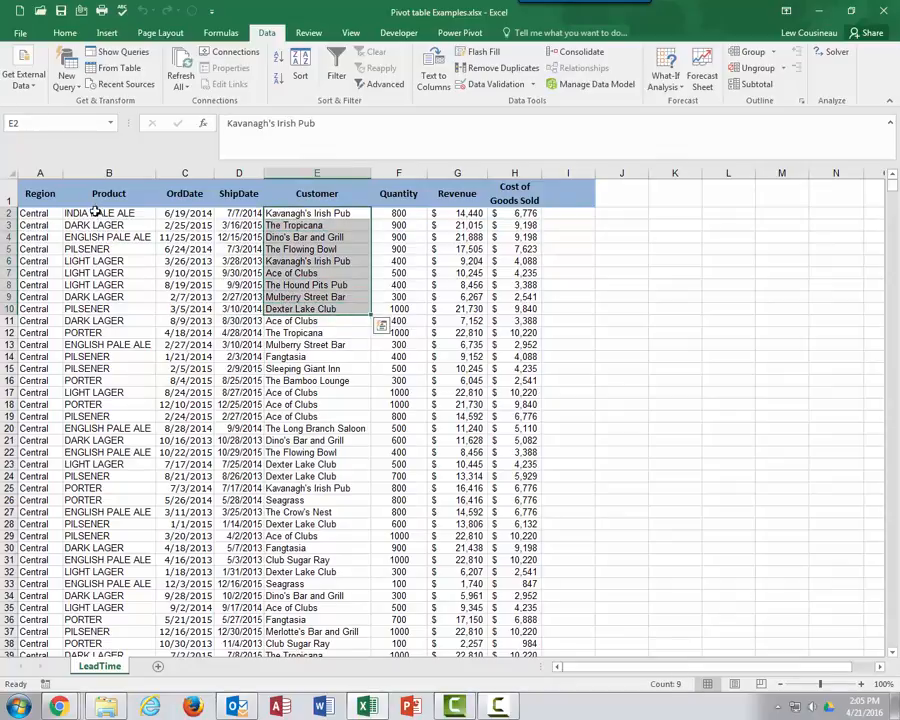
left_click_drag(95, 211, 100, 237)
left_click(281, 213)
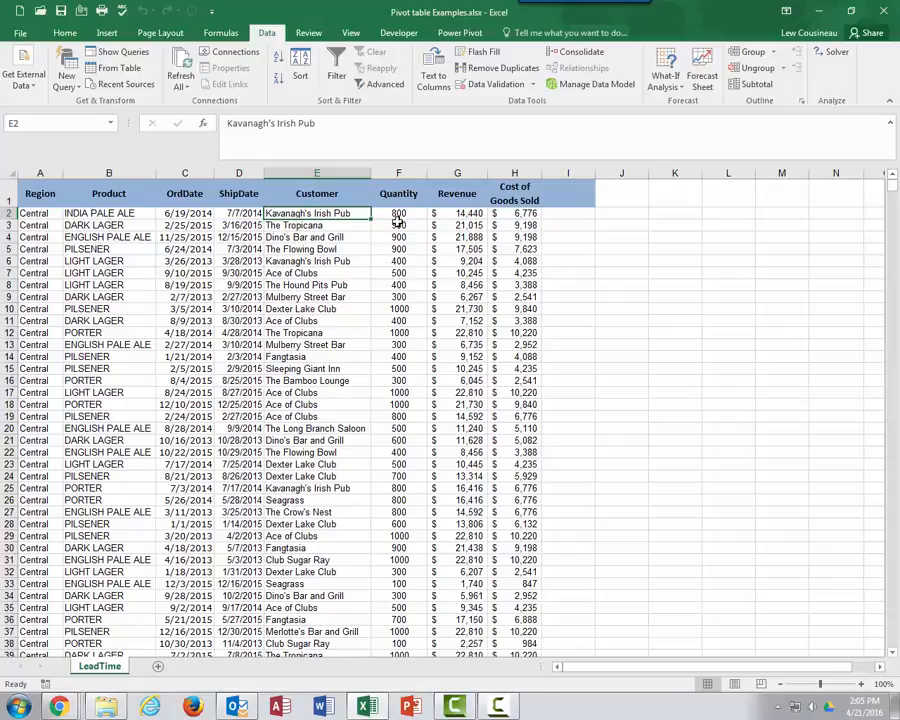
left_click(129, 212)
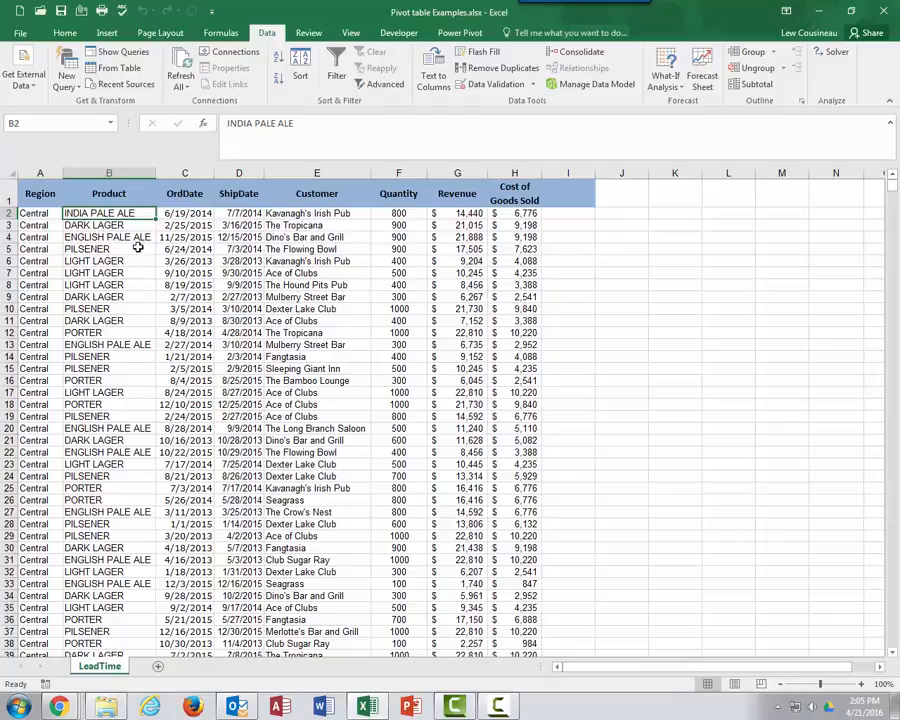
left_click(314, 213)
left_click(104, 225)
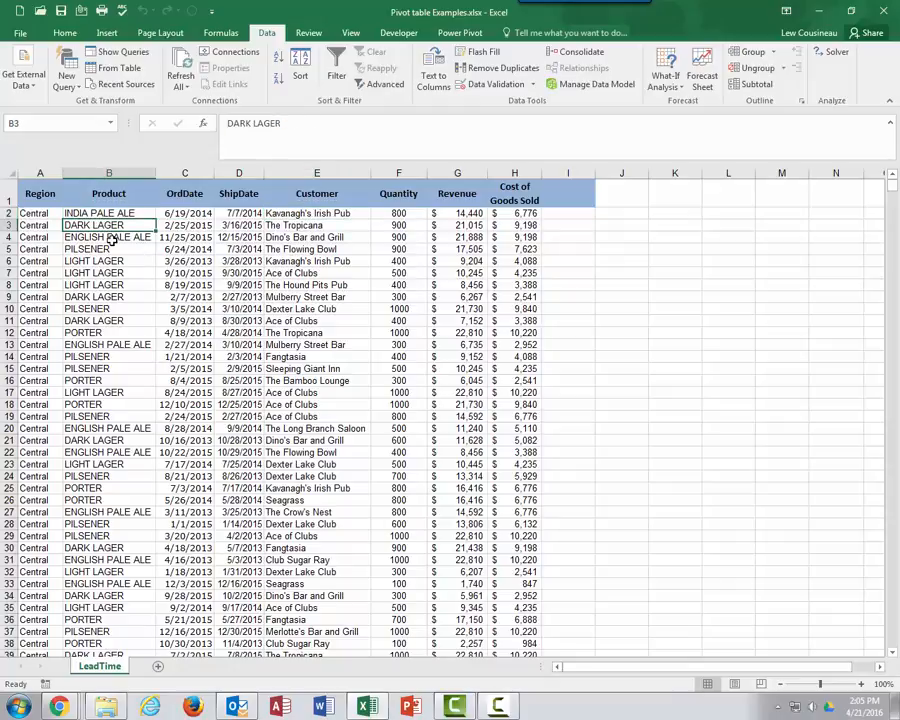
left_click(114, 237)
left_click(112, 249)
left_click(120, 261)
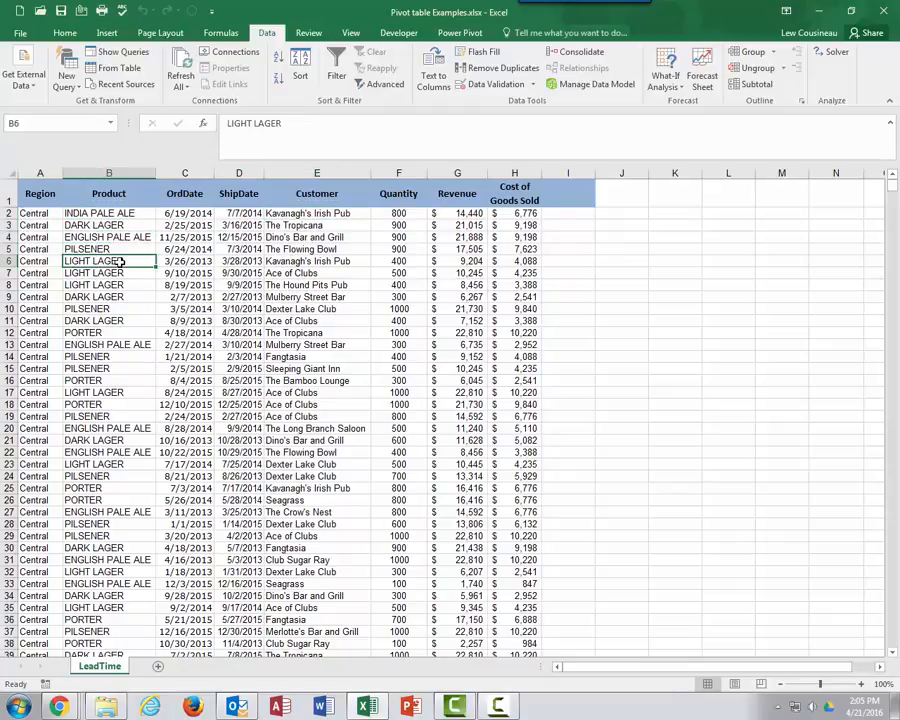
left_click(287, 212)
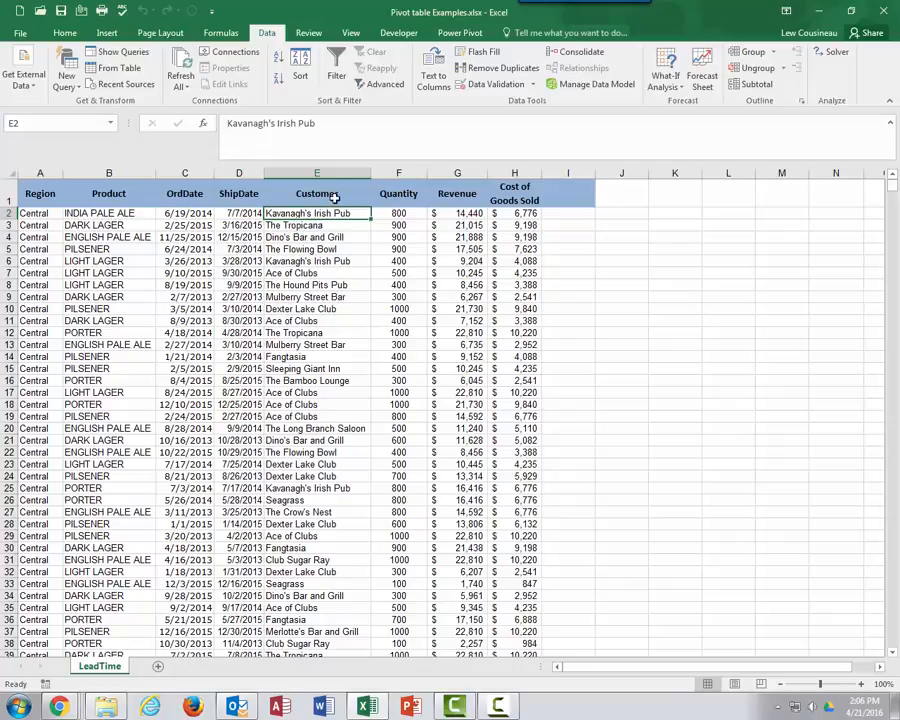
- Sort the sales list by Customer A to Z, and within each customer by Product A to Z
left_click(302, 66)
left_click_drag(313, 256, 408, 226)
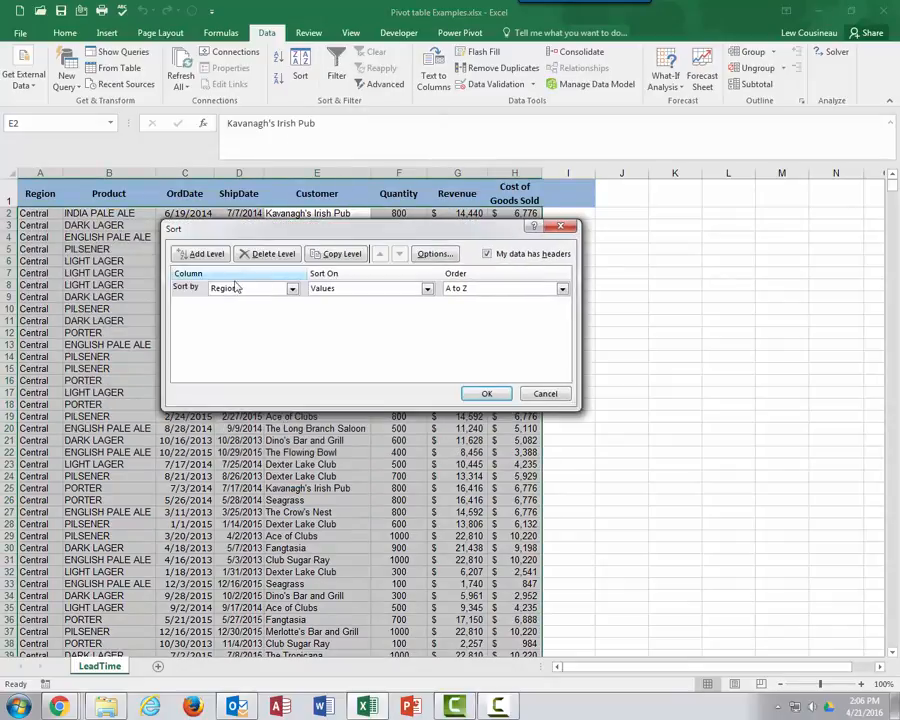
left_click(293, 289)
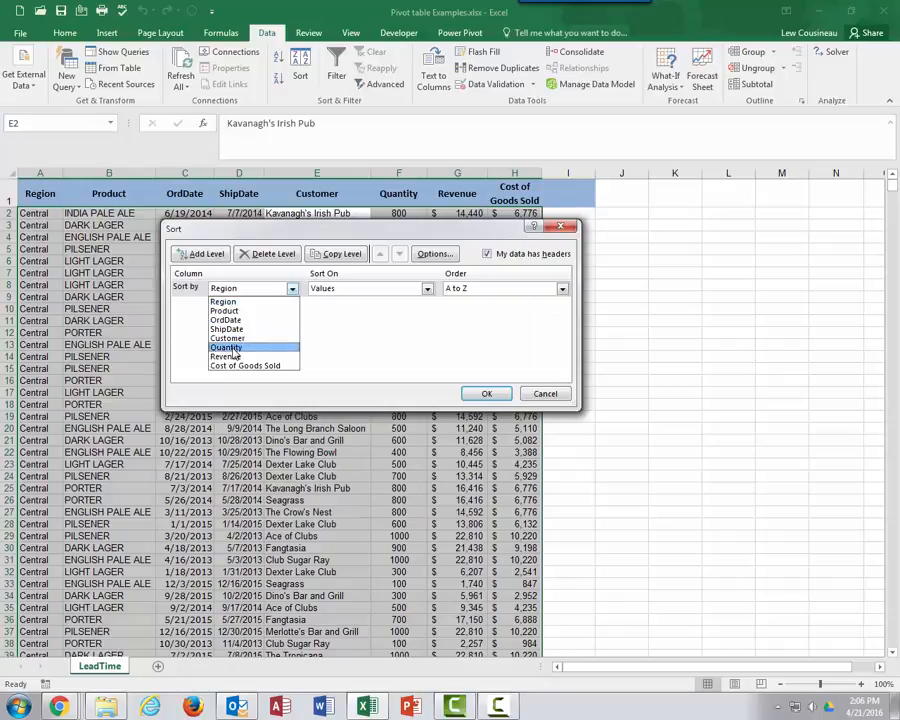
left_click(249, 334)
left_click(203, 254)
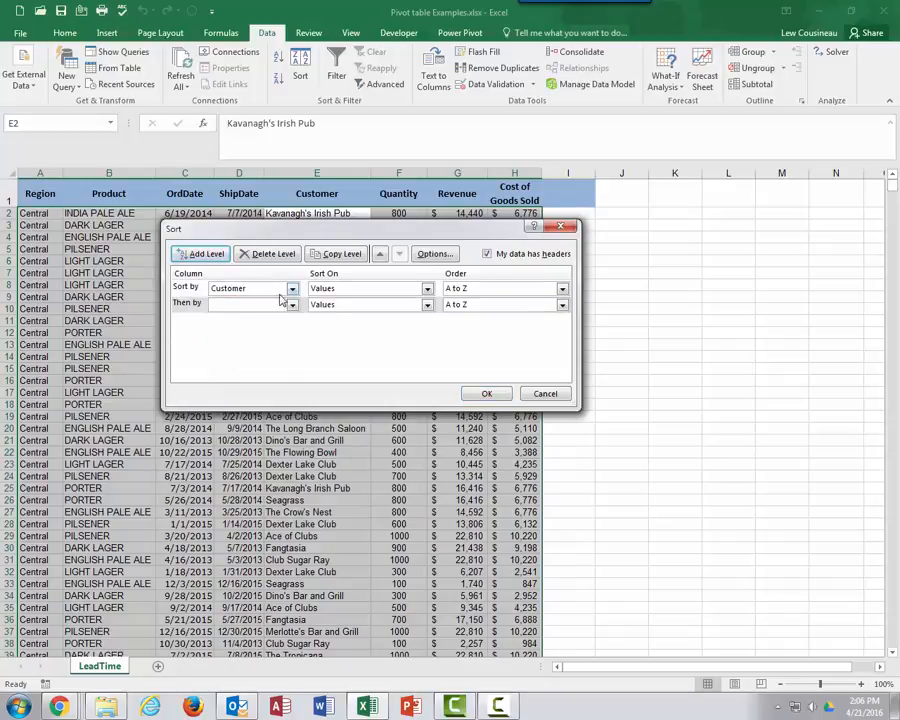
left_click(292, 305)
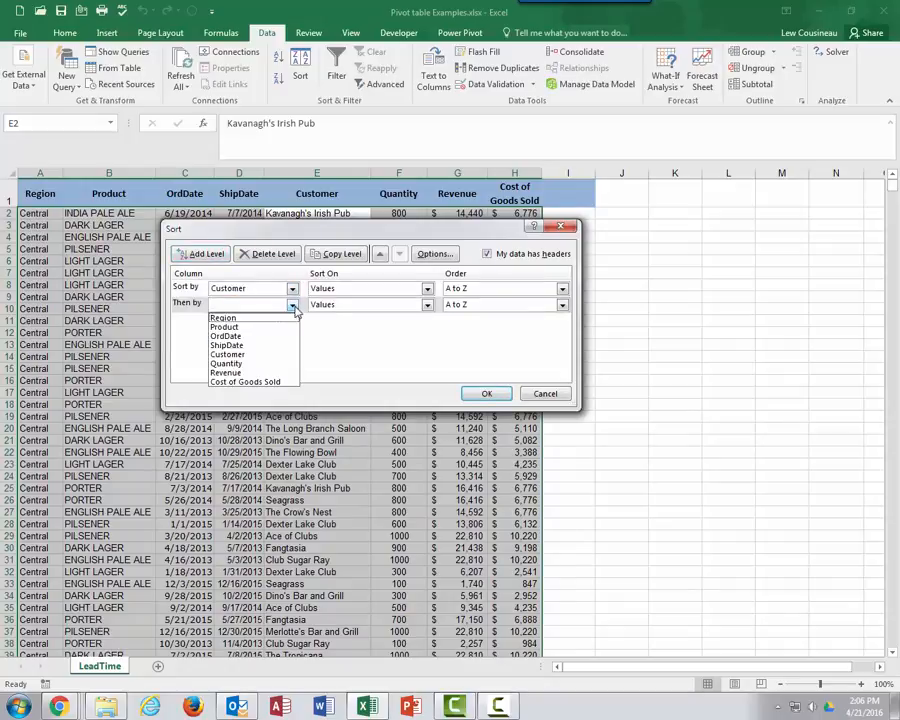
left_click(237, 328)
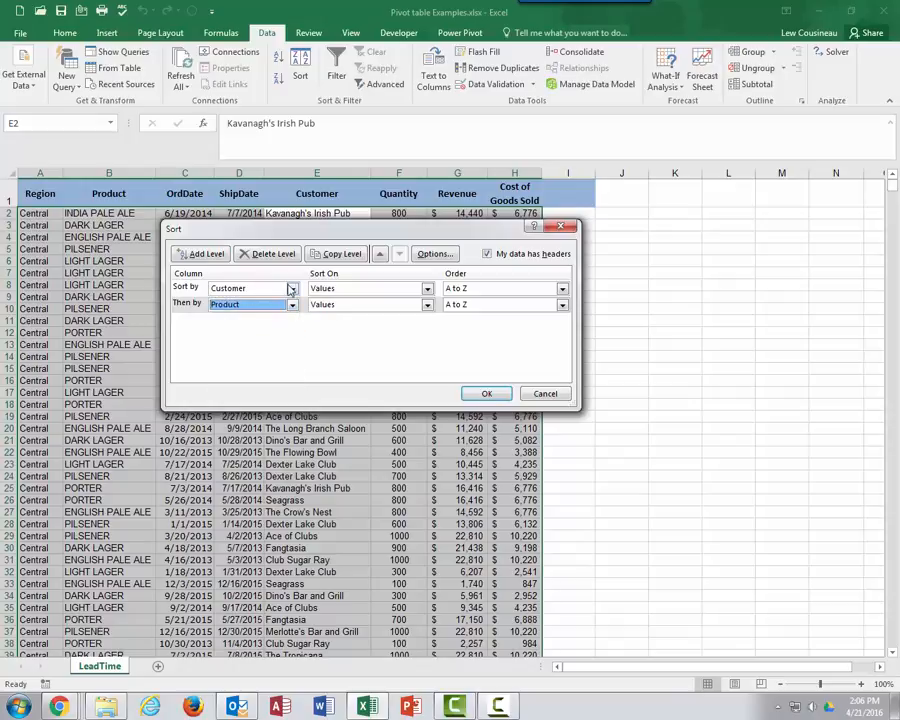
left_click_drag(312, 238, 310, 260)
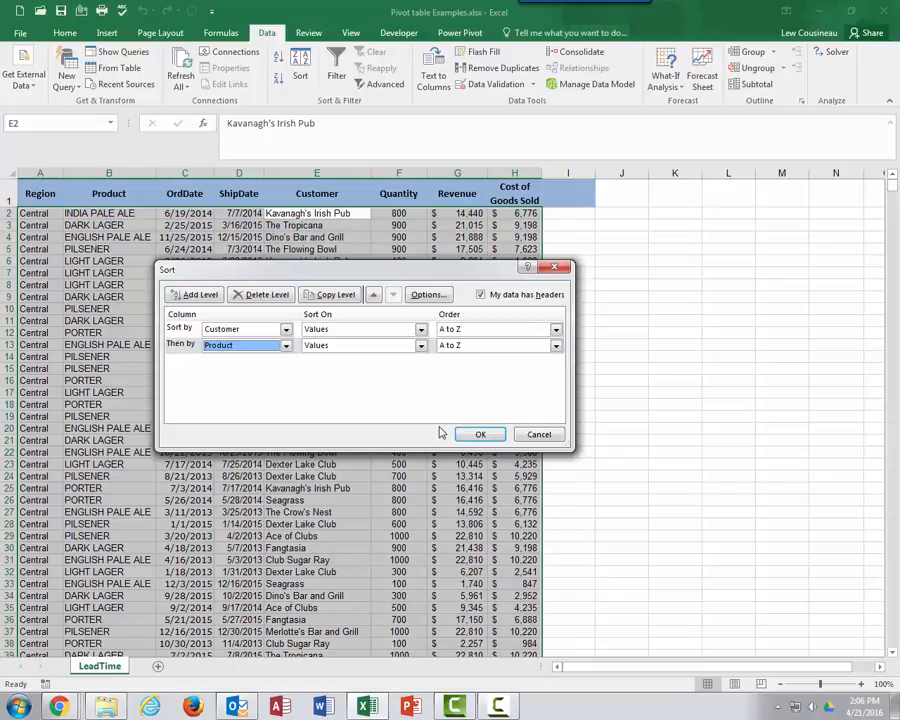
left_click(479, 434)
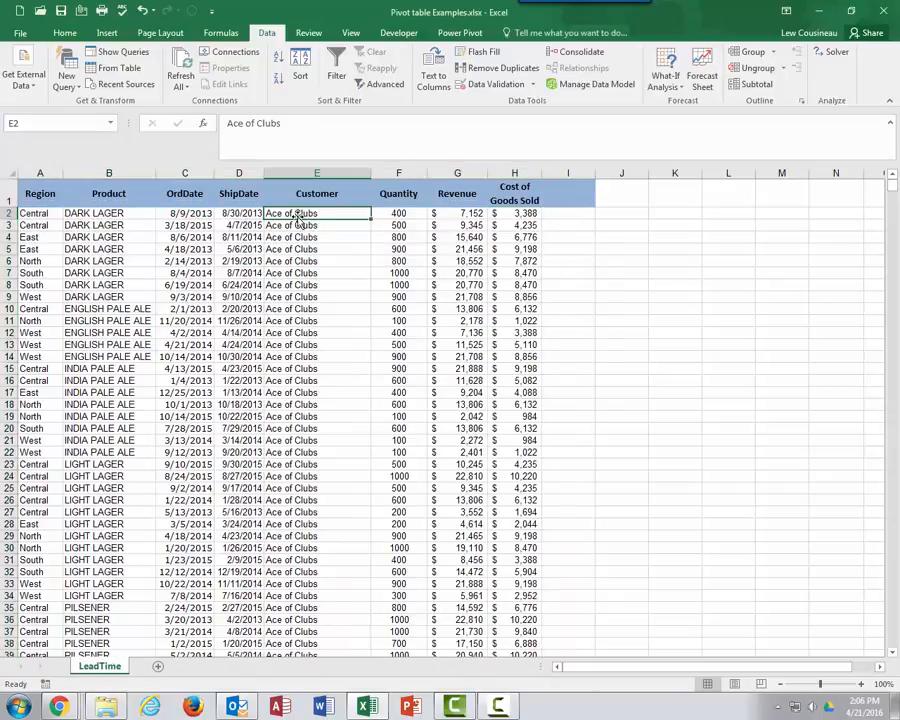
- Examine the Customer and Product grouping in the first Ace of Clubs rows of the sorted list
left_click_drag(297, 216, 295, 560)
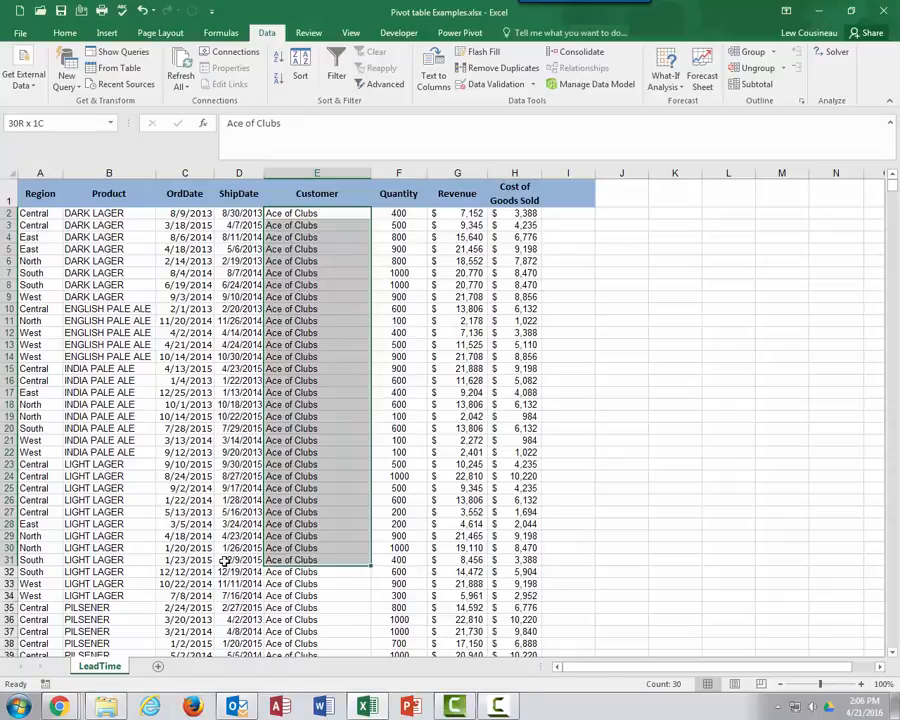
left_click_drag(225, 563, 112, 555)
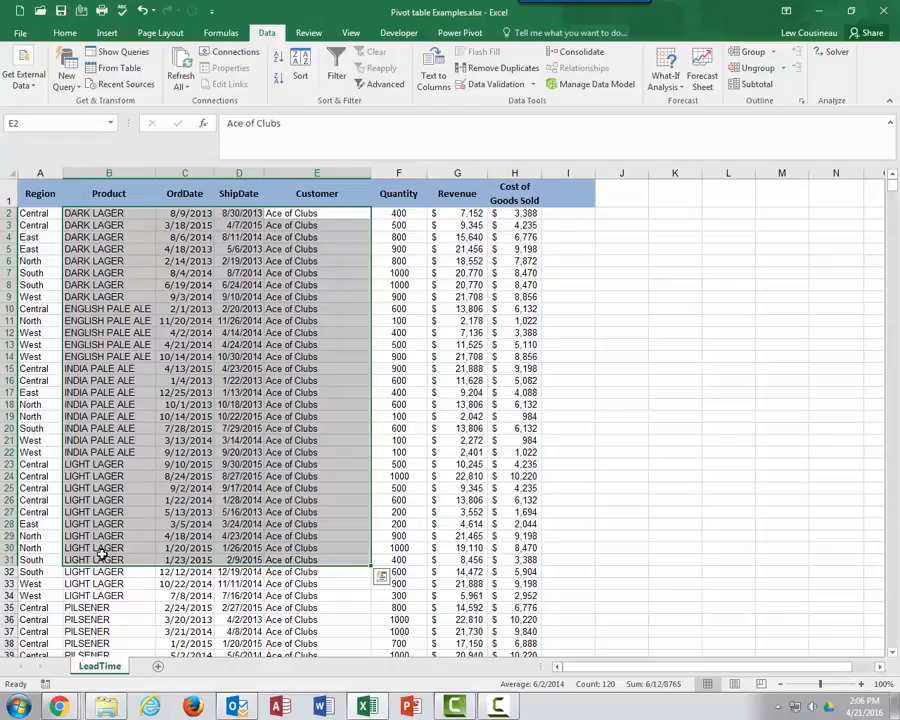
left_click(430, 347)
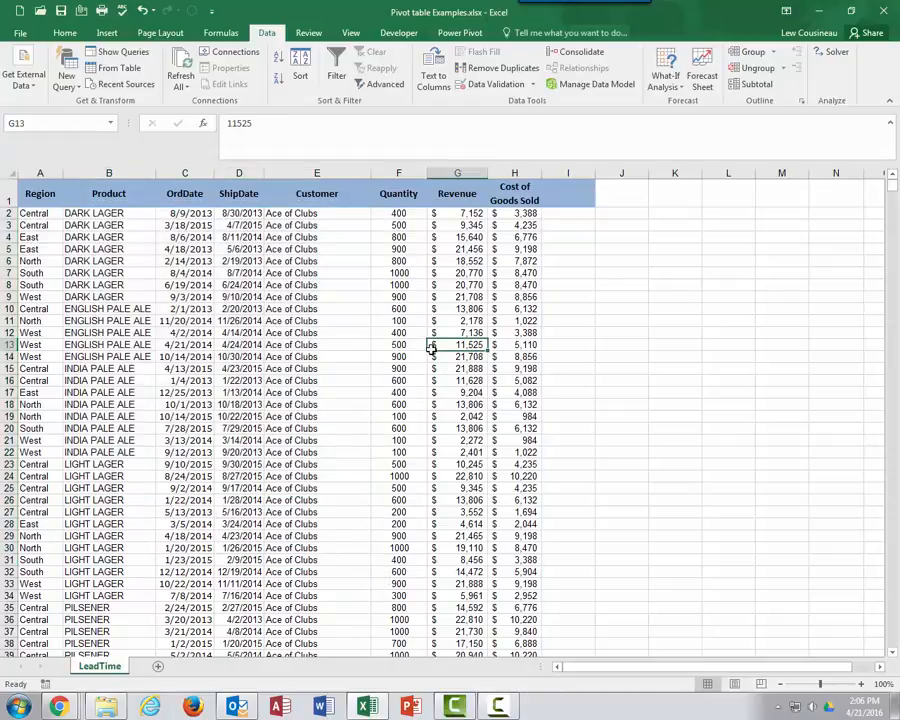
- Add subtotals that sum Revenue at each change in Customer, with the summary below the data
left_click(331, 297)
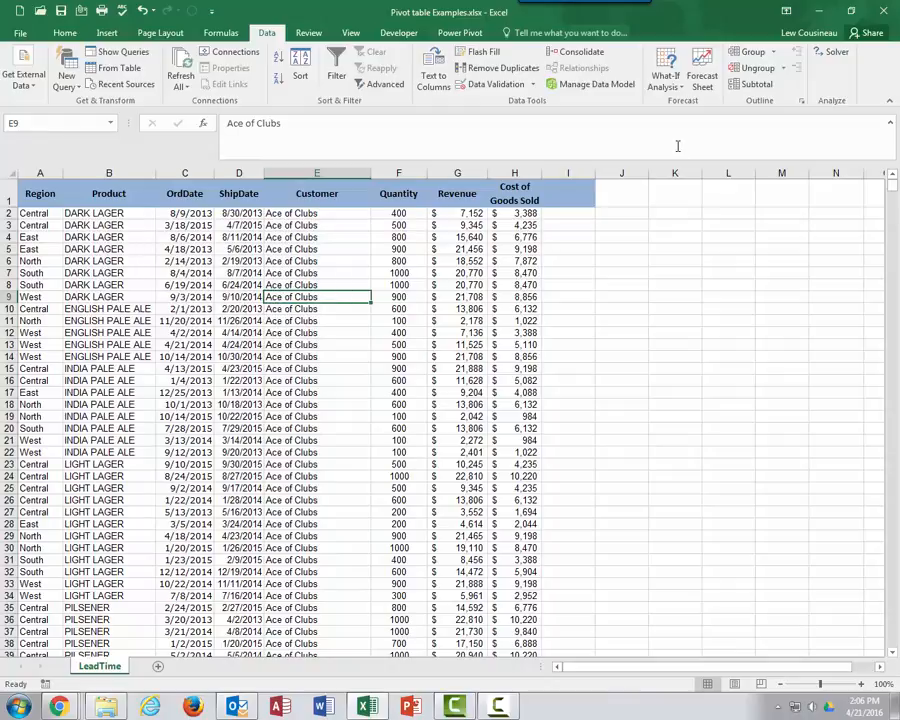
left_click(752, 86)
left_click_drag(380, 241, 310, 283)
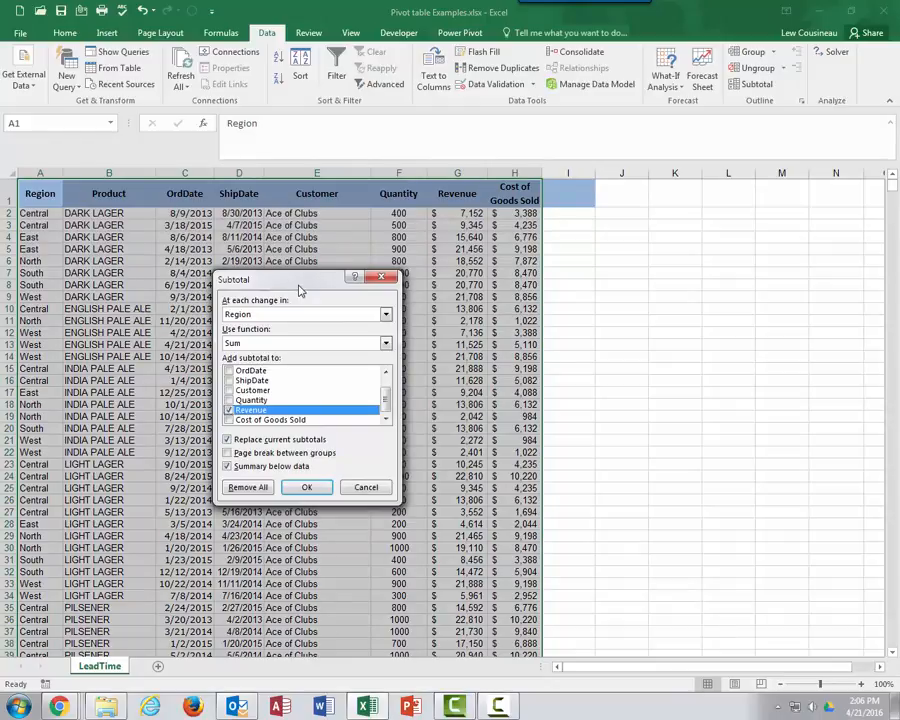
left_click(387, 318)
left_click(247, 367)
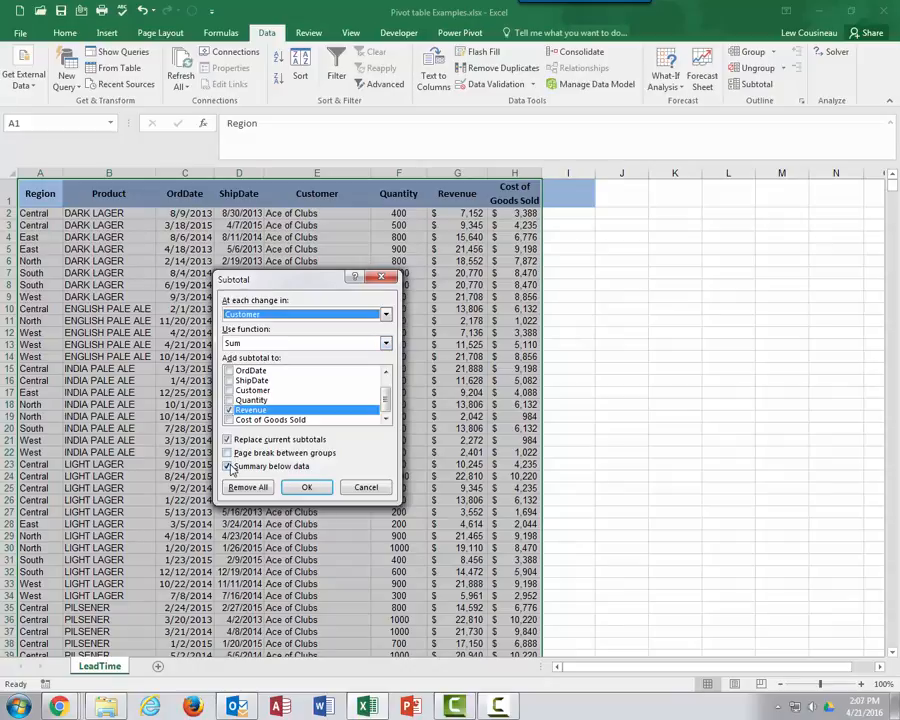
left_click(307, 488)
left_click(320, 298)
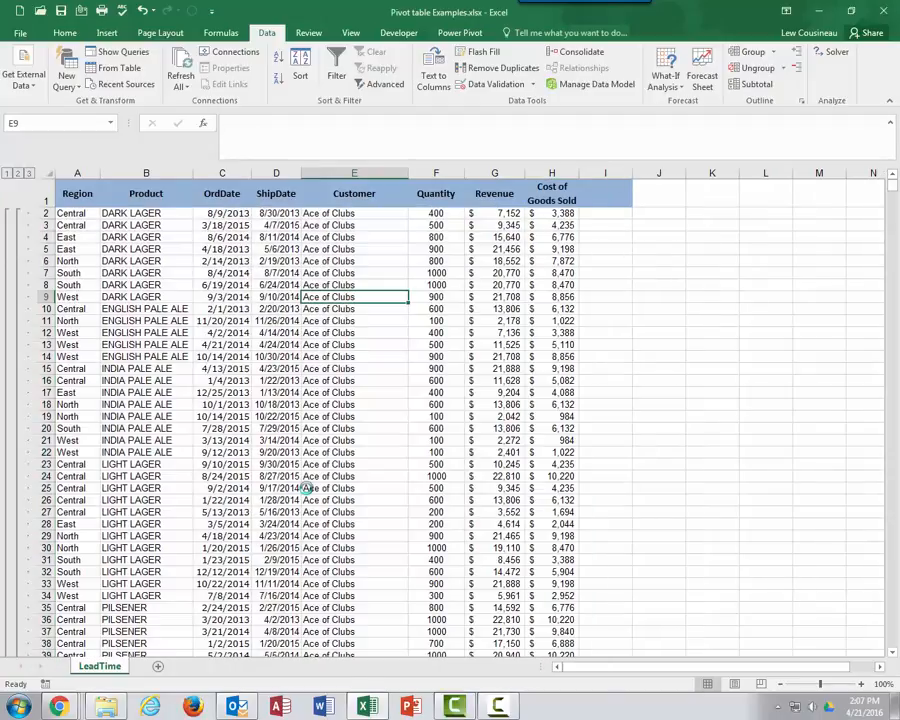
- Show only the customer totals, examine each customer's revenue, and return the outline to full detail
left_click(17, 174)
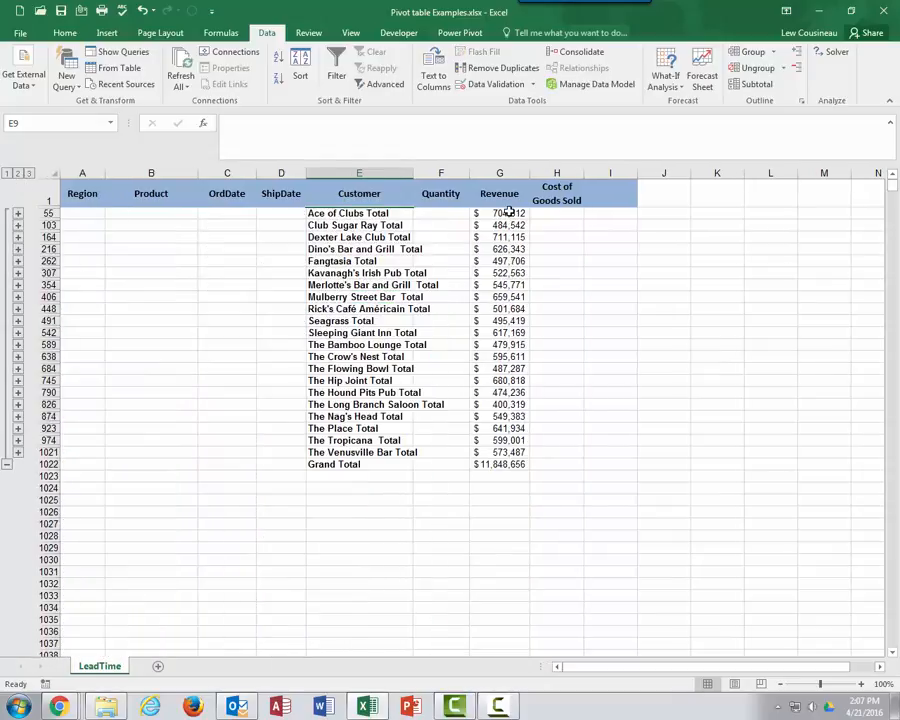
left_click_drag(509, 213, 509, 261)
left_click_drag(352, 213, 367, 391)
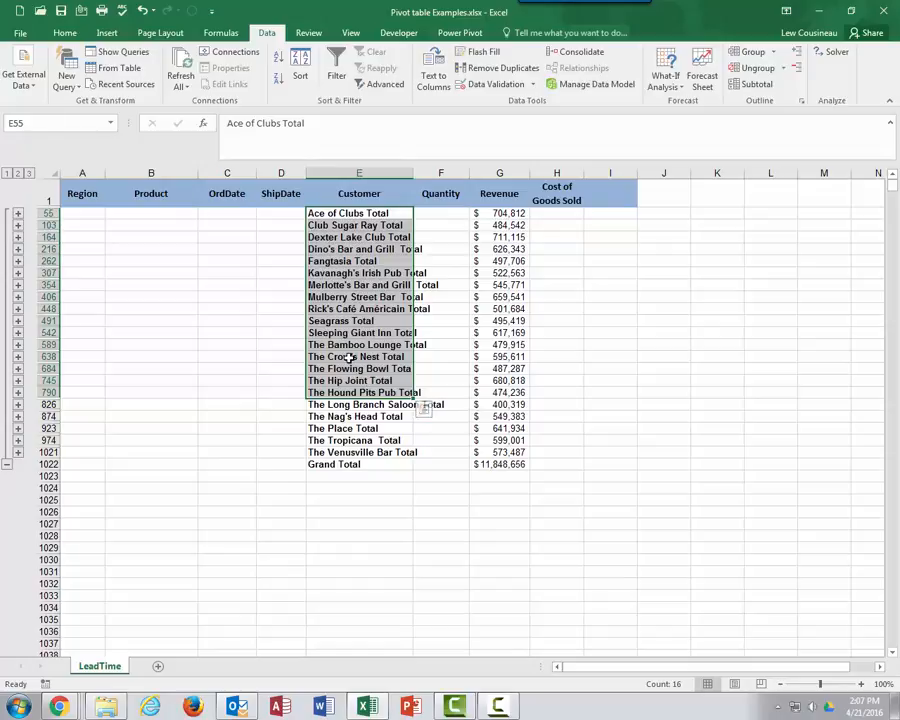
left_click(29, 173)
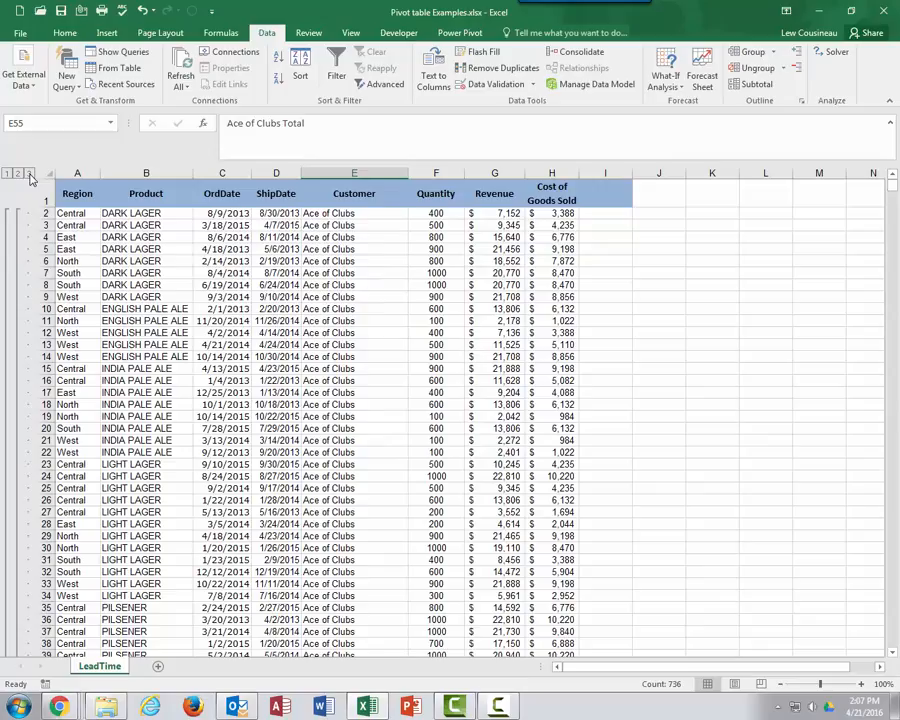
- Add a second subtotal that sums Revenue at each change in Product, without replacing the current customer subtotals
left_click(292, 262)
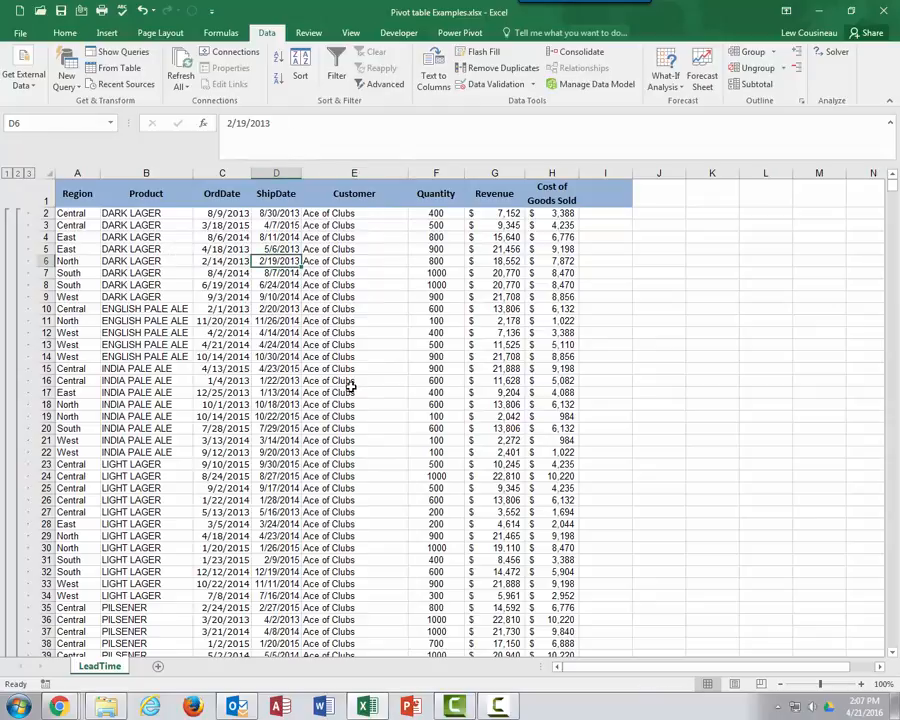
left_click(757, 84)
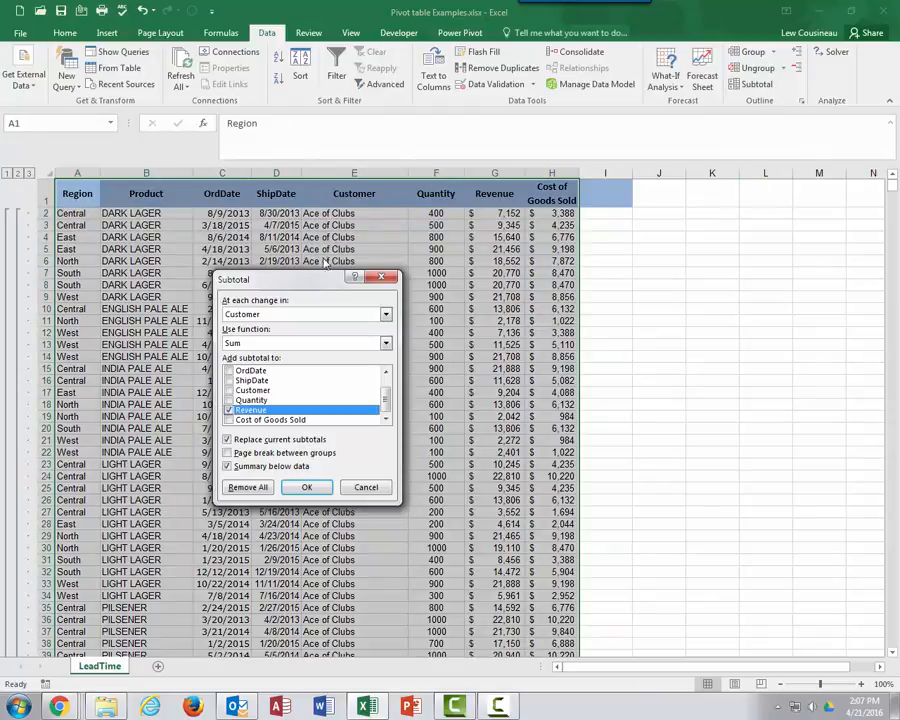
left_click_drag(290, 279, 315, 247)
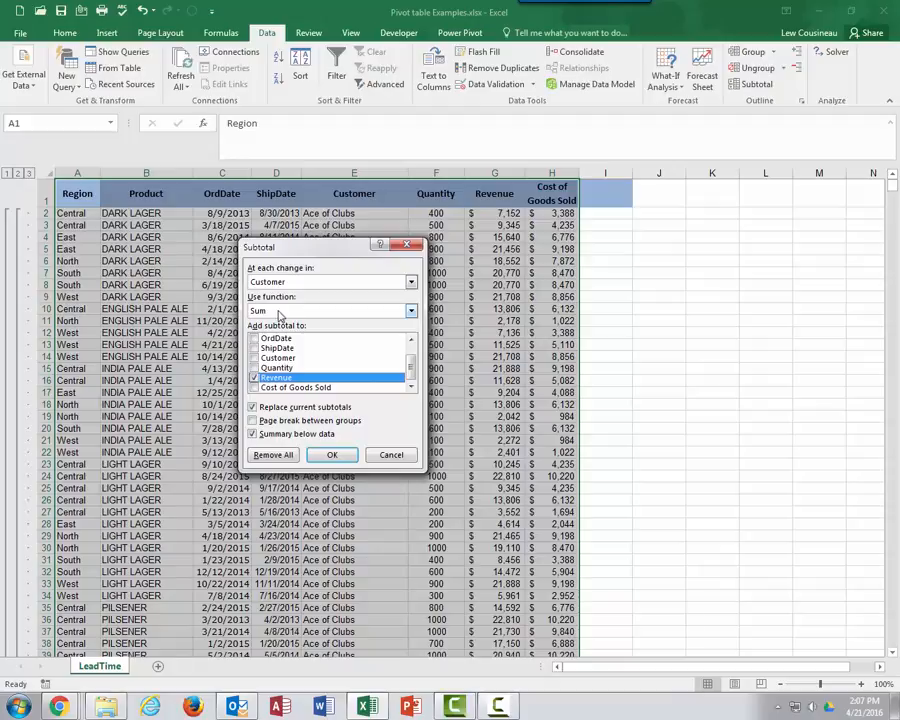
left_click(411, 284)
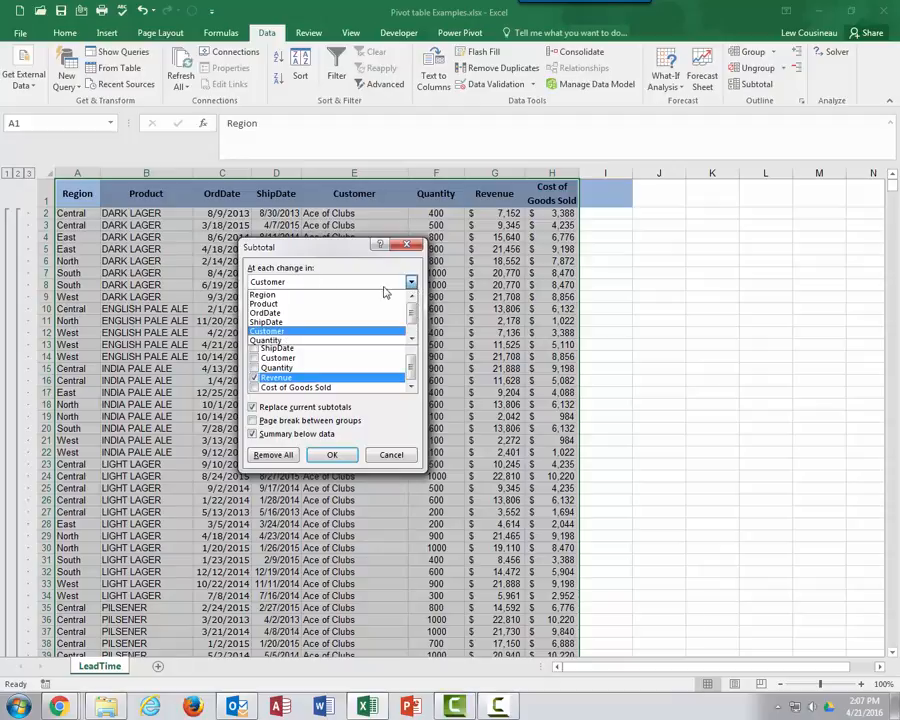
left_click(275, 302)
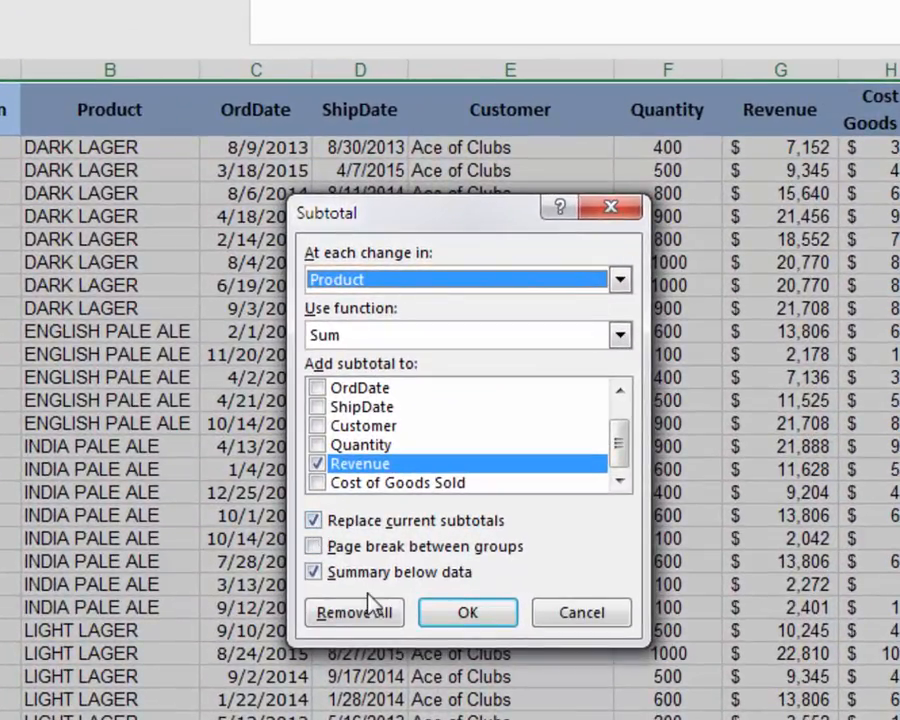
left_click(314, 520)
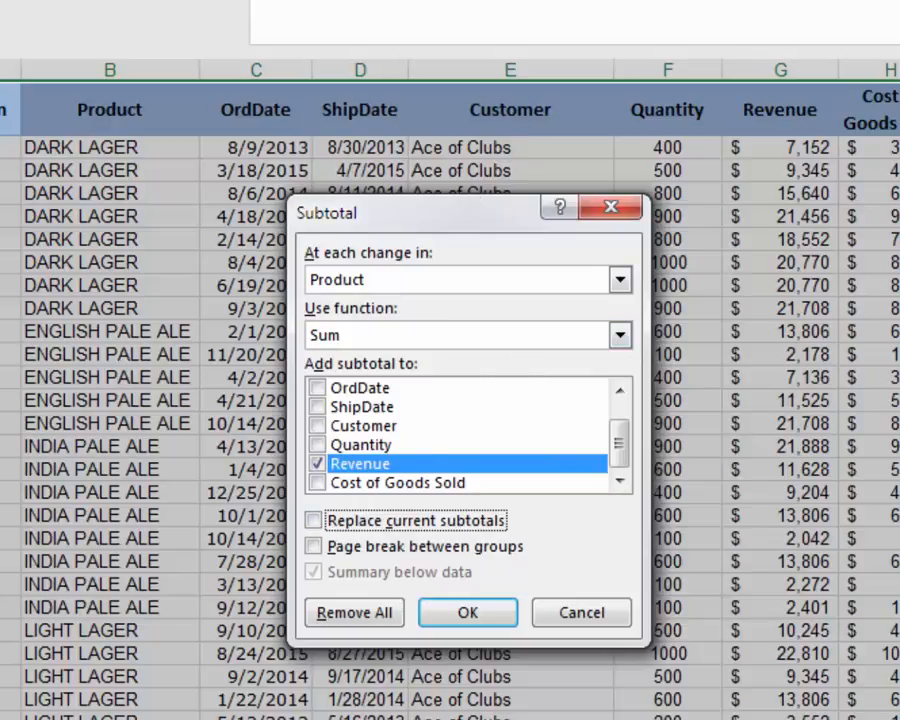
left_click(474, 615)
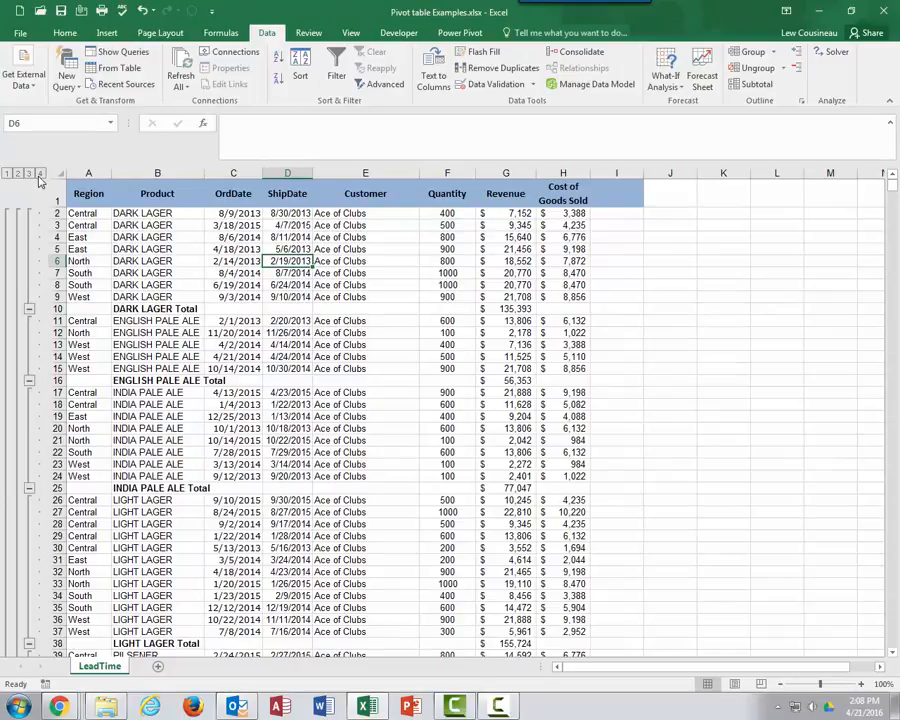
- Examine the product totals within each customer, the customer totals and the grand total, and return to full detail
left_click(29, 174)
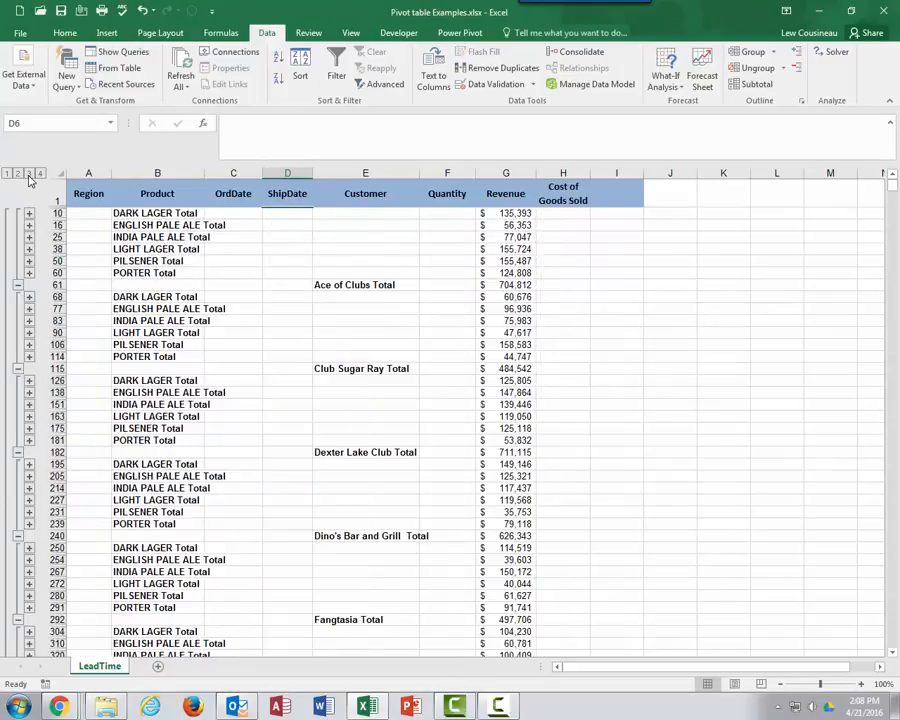
left_click_drag(148, 213, 490, 280)
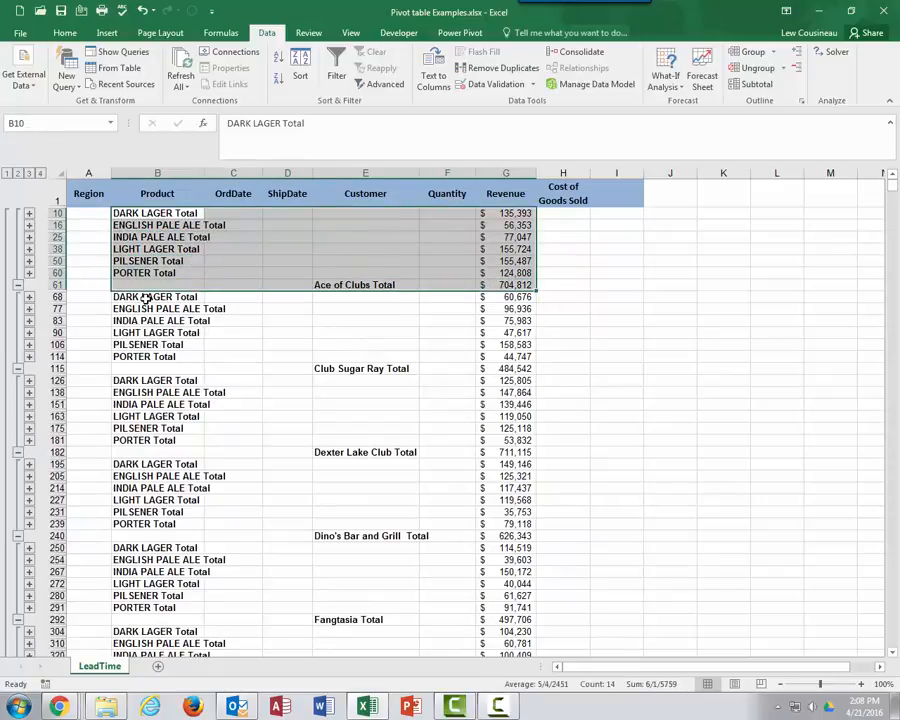
left_click_drag(146, 297, 520, 346)
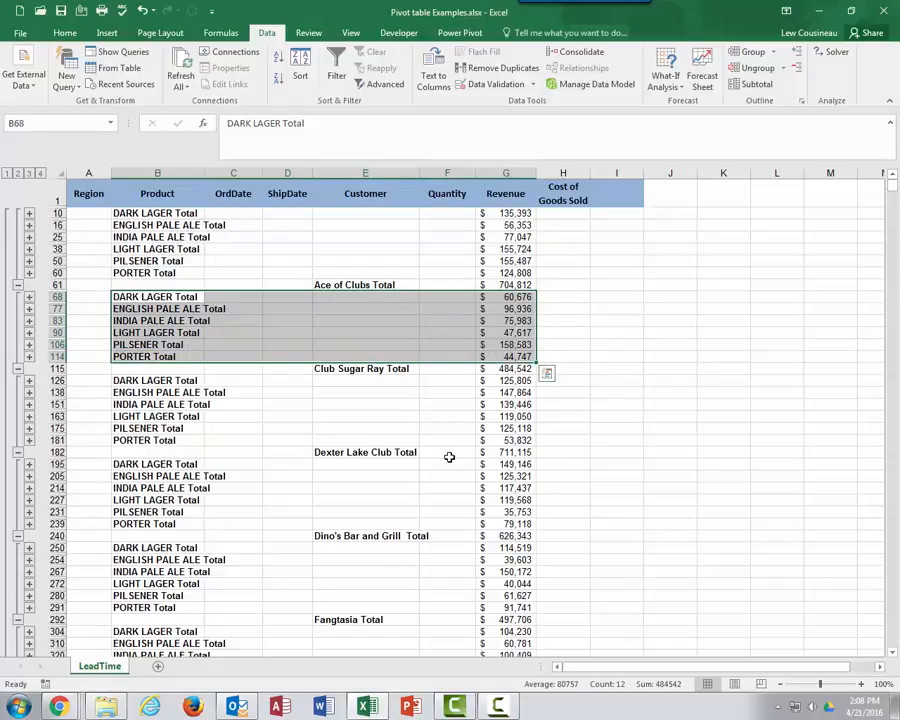
left_click(18, 175)
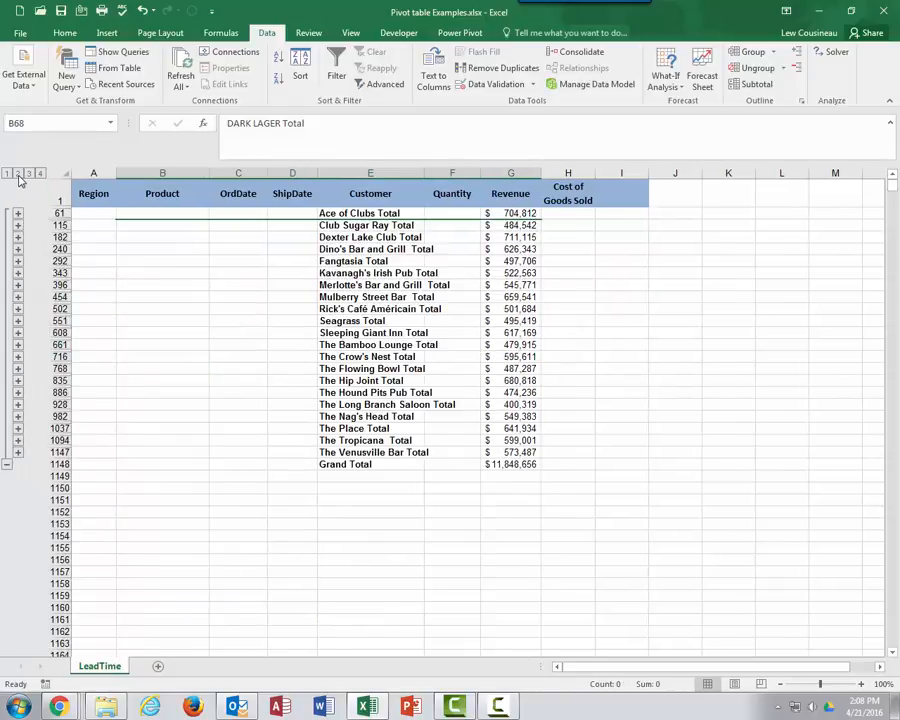
left_click(8, 175)
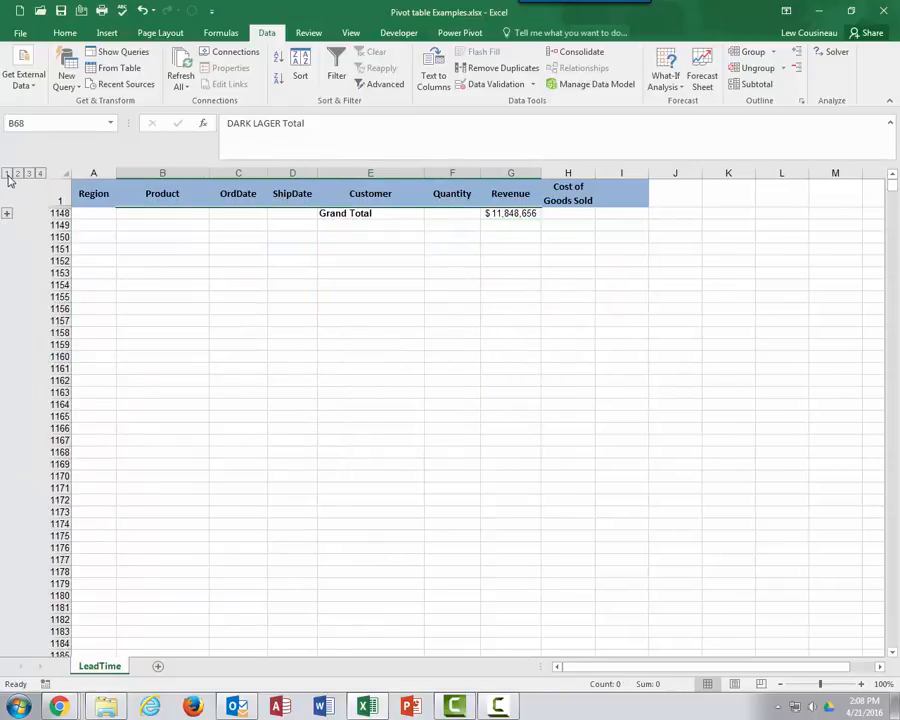
left_click(40, 174)
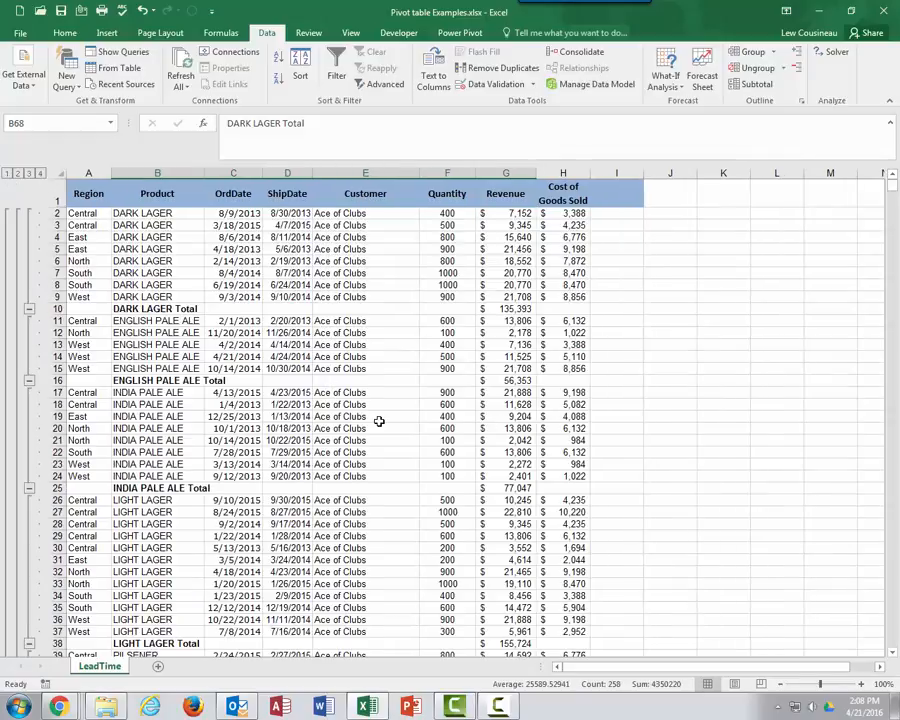
- Examine the sort levels for the subtotaled list, leave its row order as it is, and return to the first rows
left_click(300, 66)
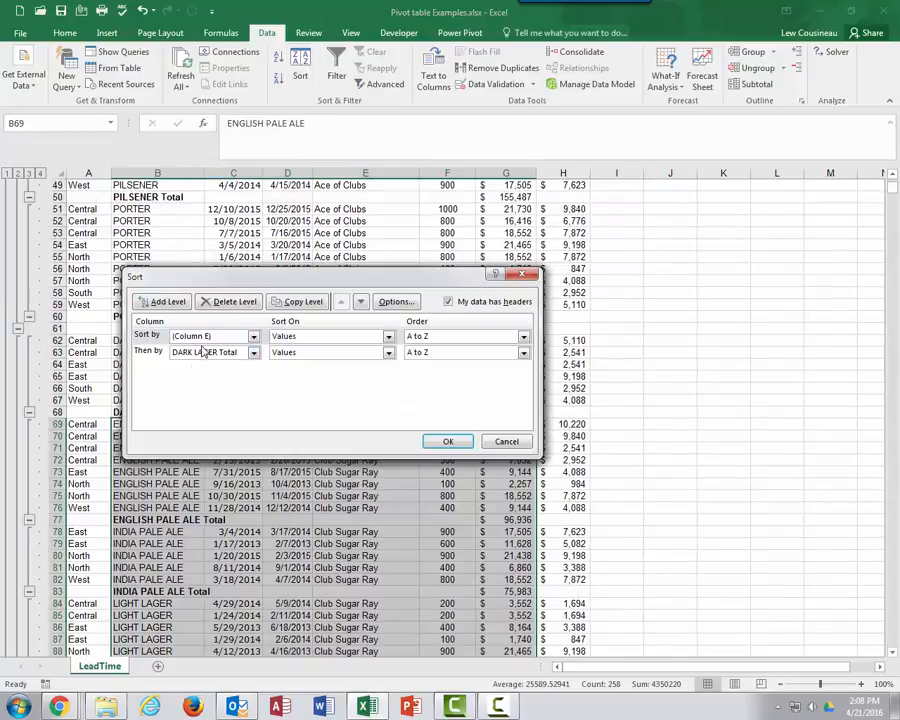
left_click(455, 441)
left_click(357, 388)
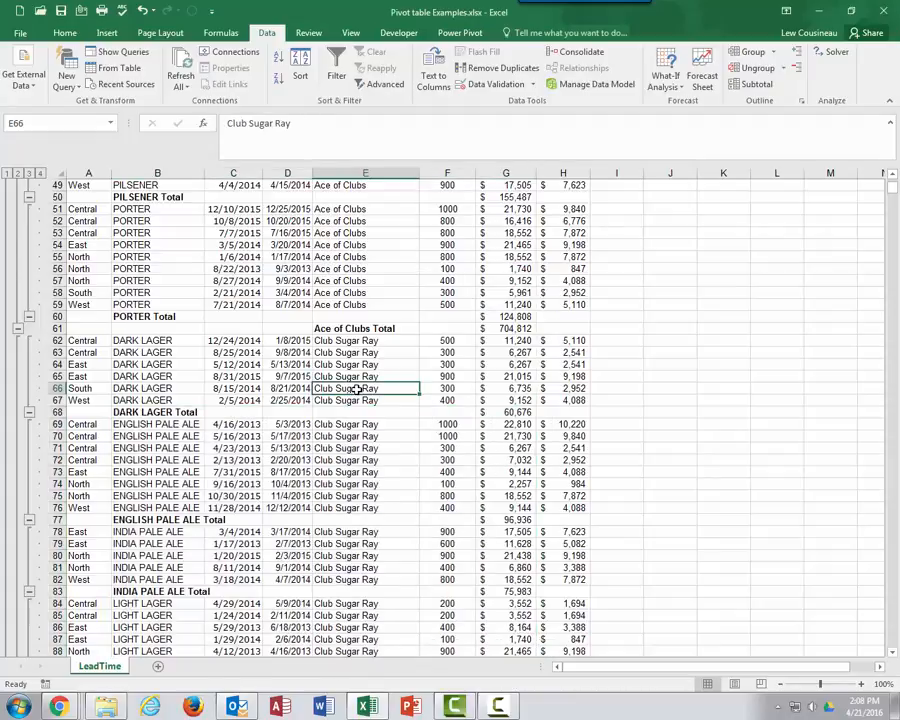
scroll(357, 390, "up", 16)
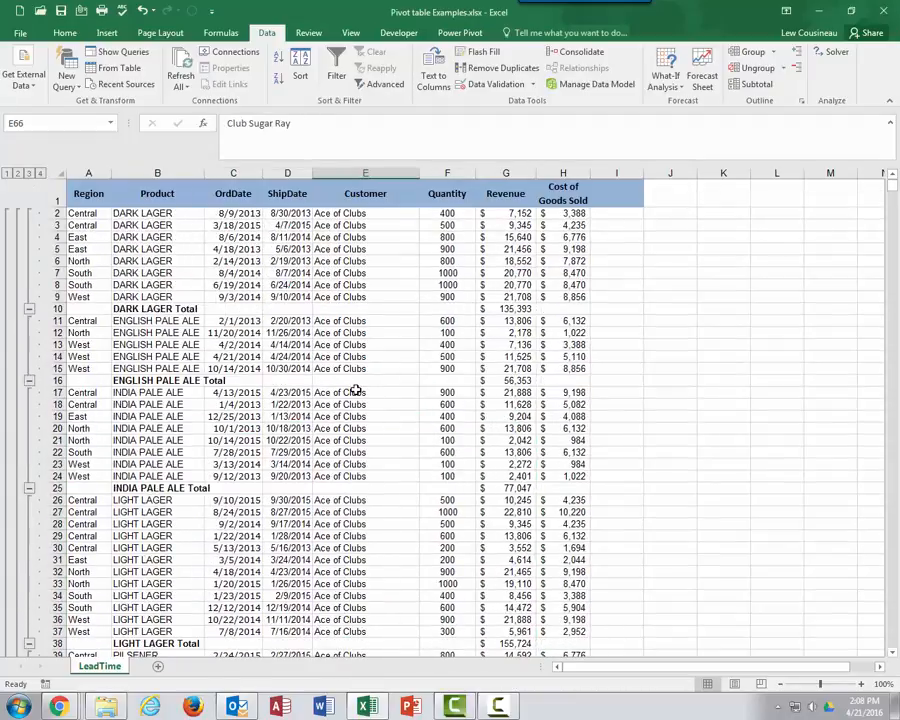
left_click(355, 311)
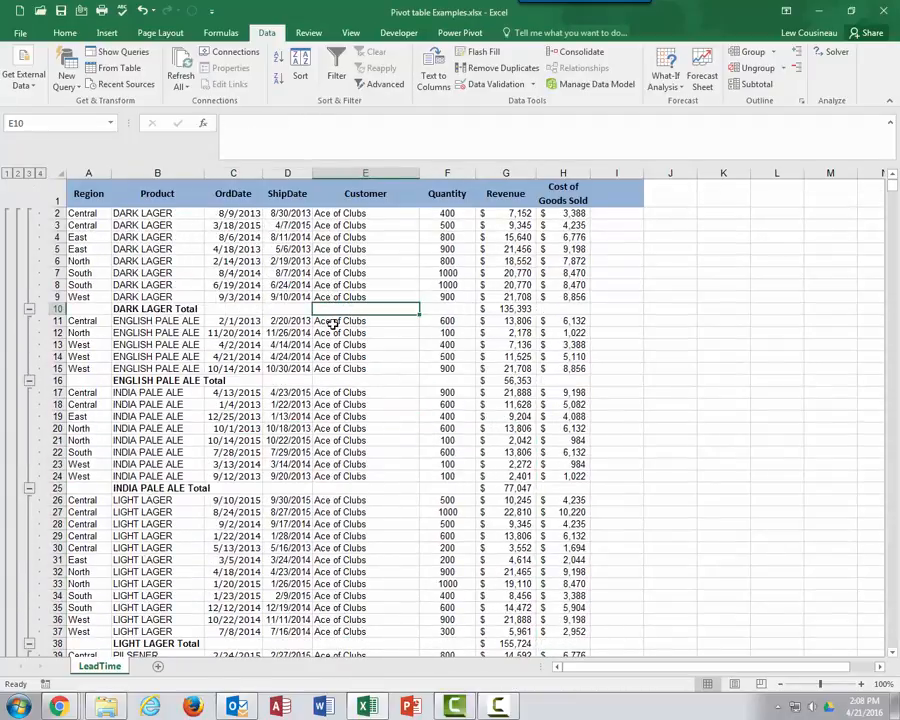
left_click(346, 428)
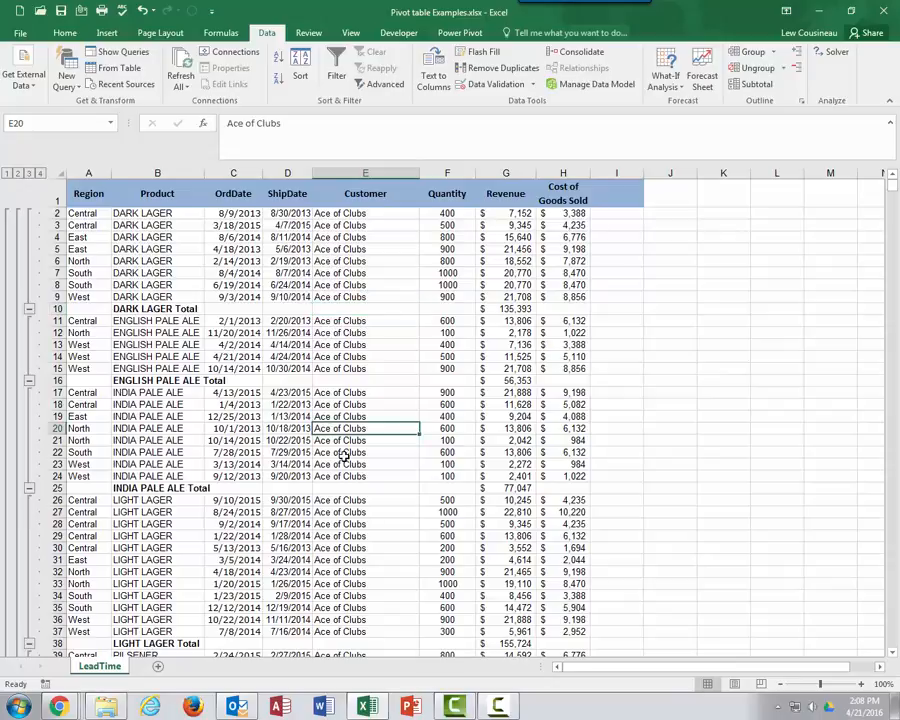
- Collapse the outline to the product and customer totals, and remove all subtotals from the list
left_click(29, 174)
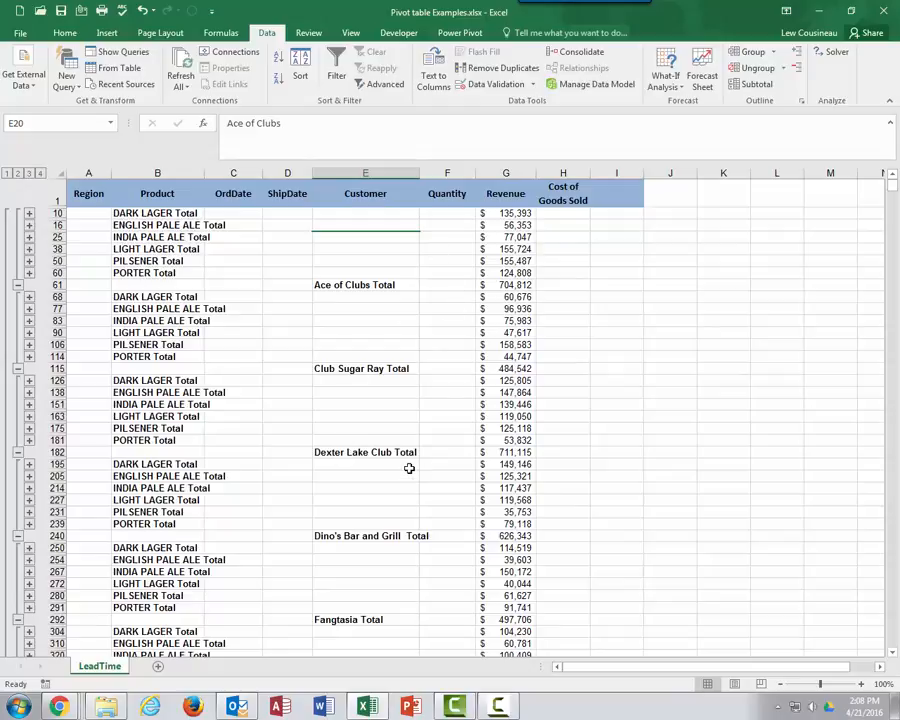
left_click(757, 84)
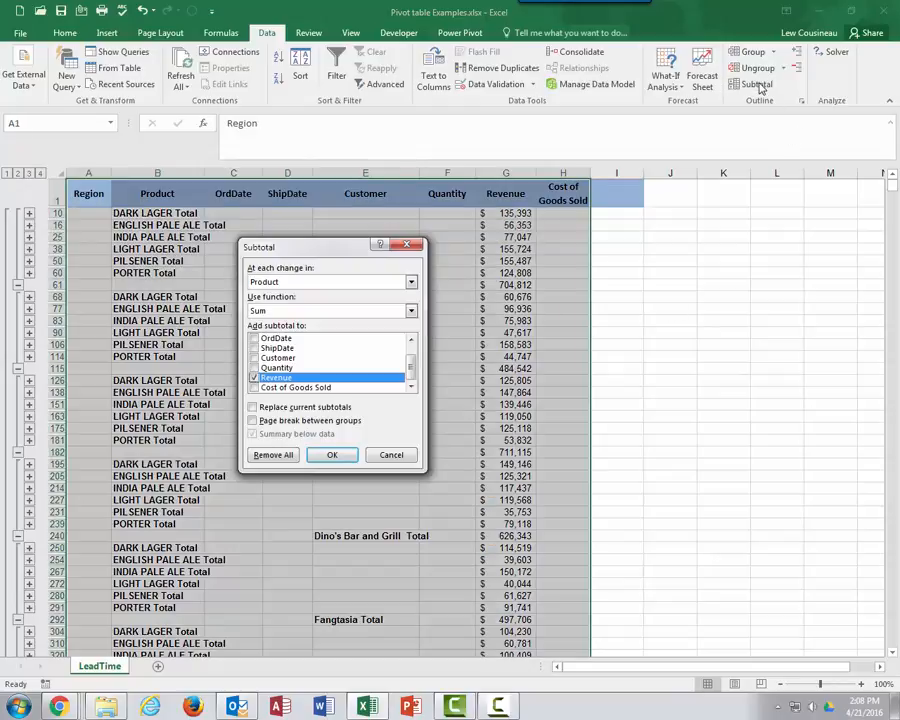
left_click(273, 455)
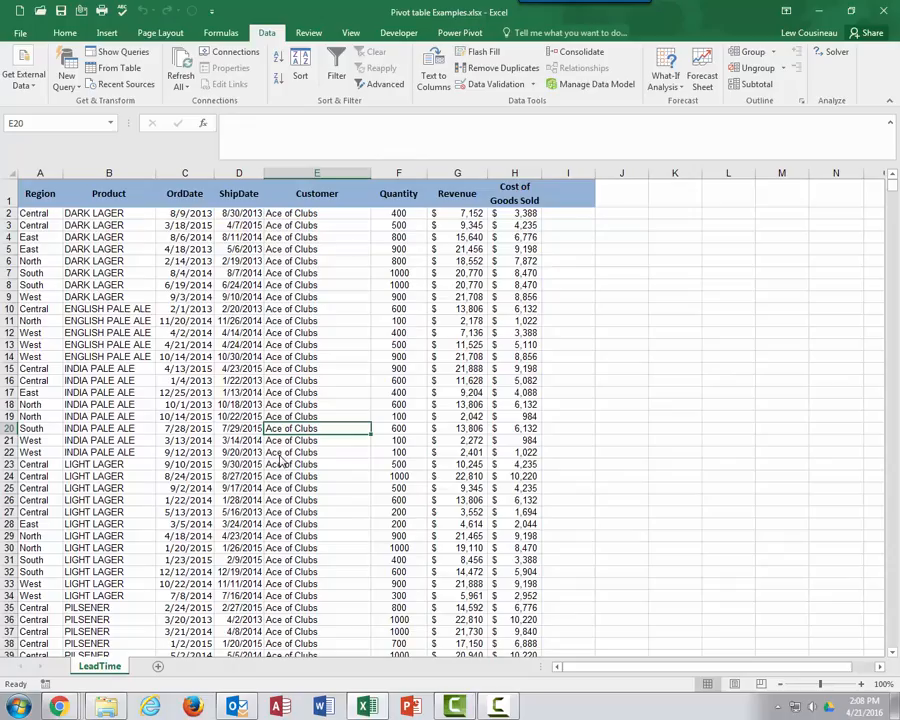
left_click(188, 357)
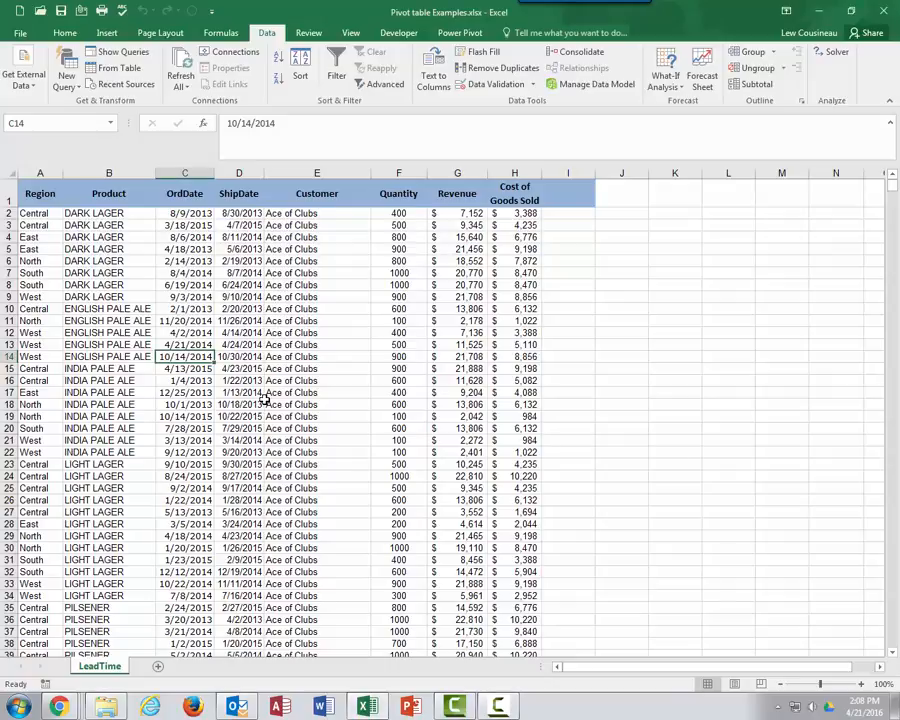
left_click(258, 321)
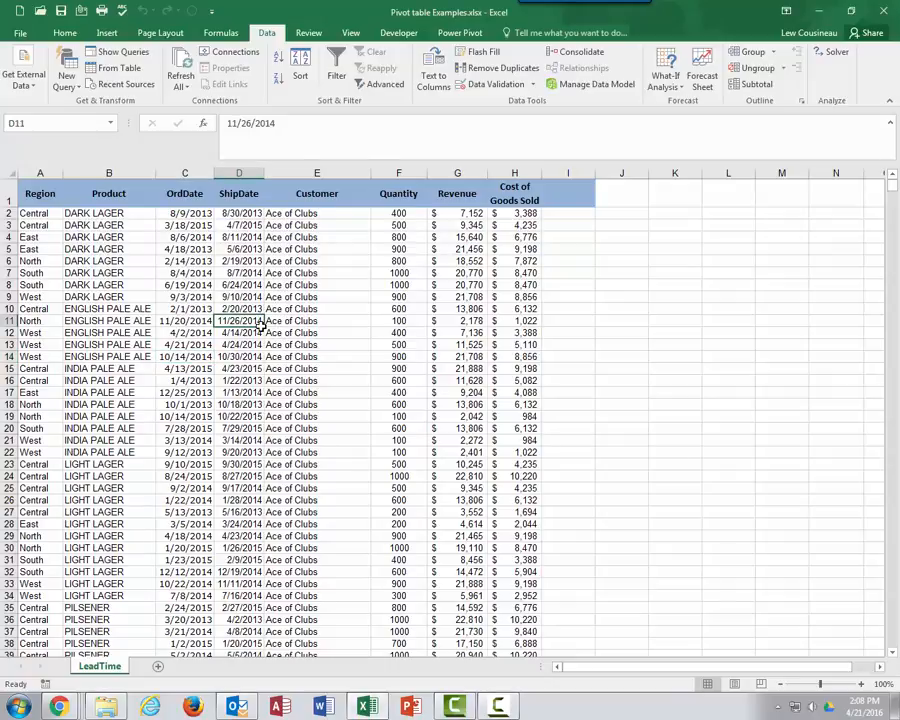
left_click(300, 309)
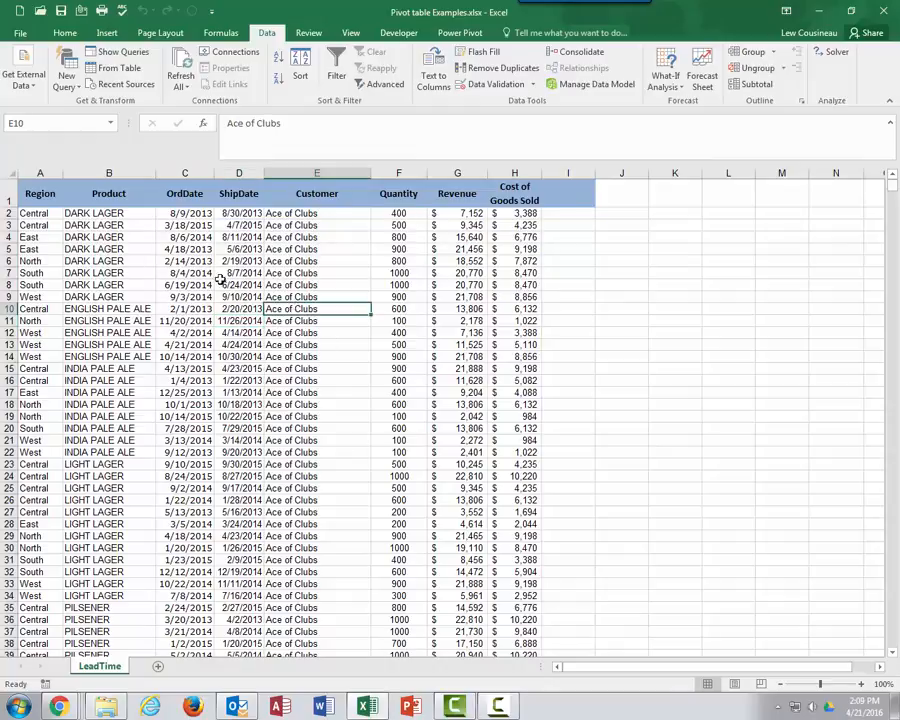
left_click_drag(230, 285, 318, 405)
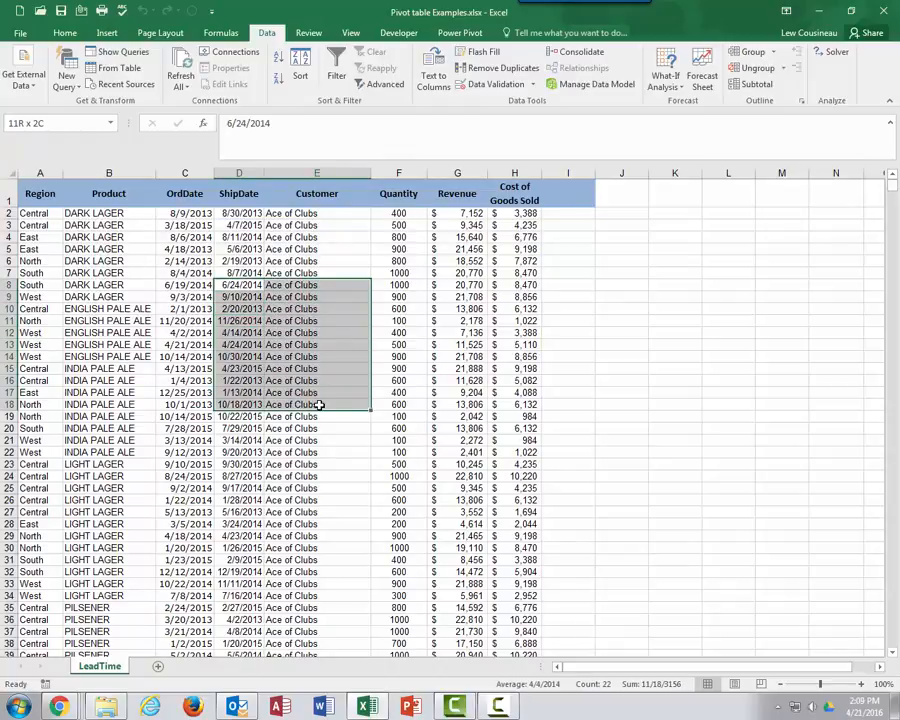
left_click(108, 33)
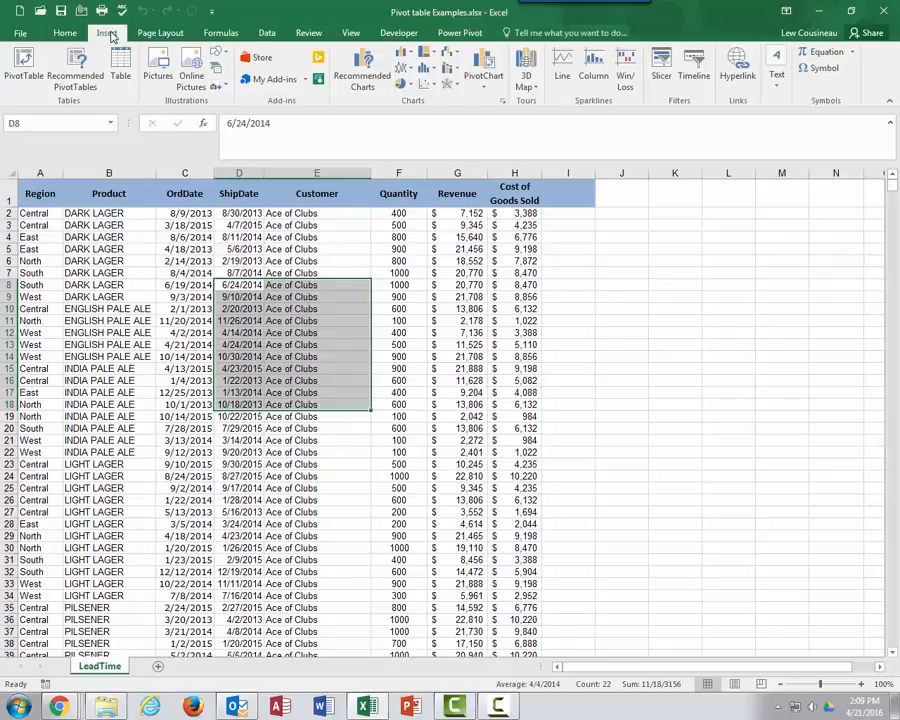
key("ctrl+t")
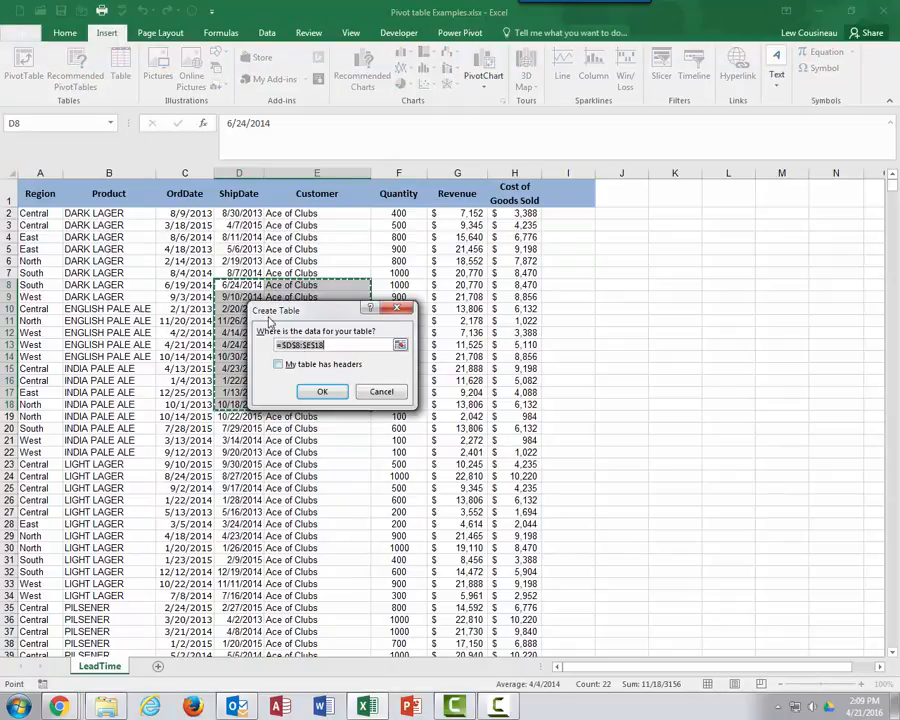
left_click(386, 394)
- Turn the whole list, A1:H1000, into a table that has headers
left_click(317, 261)
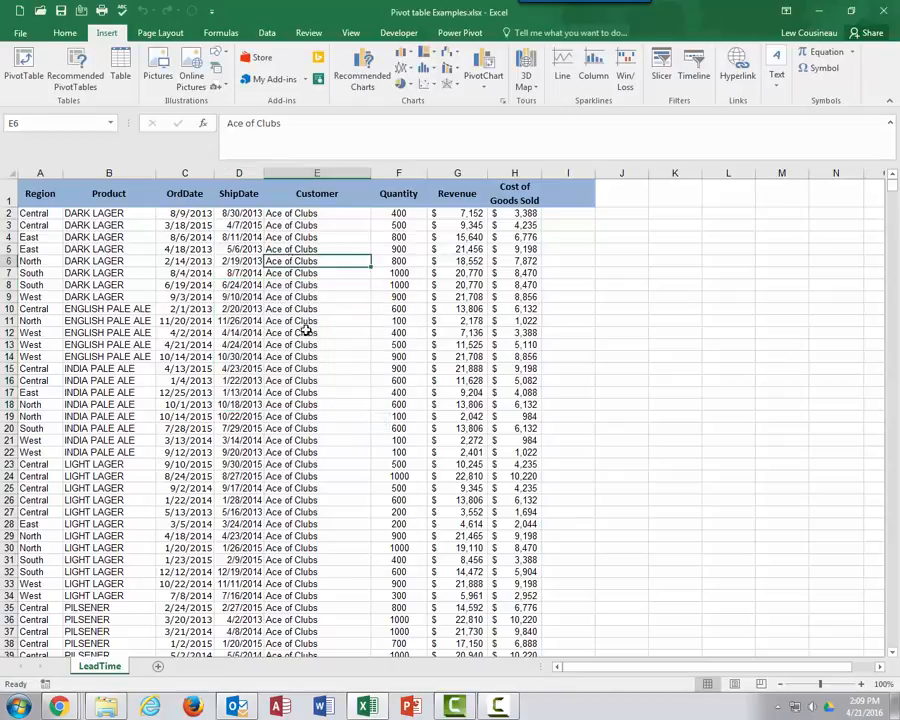
key("ctrl+t")
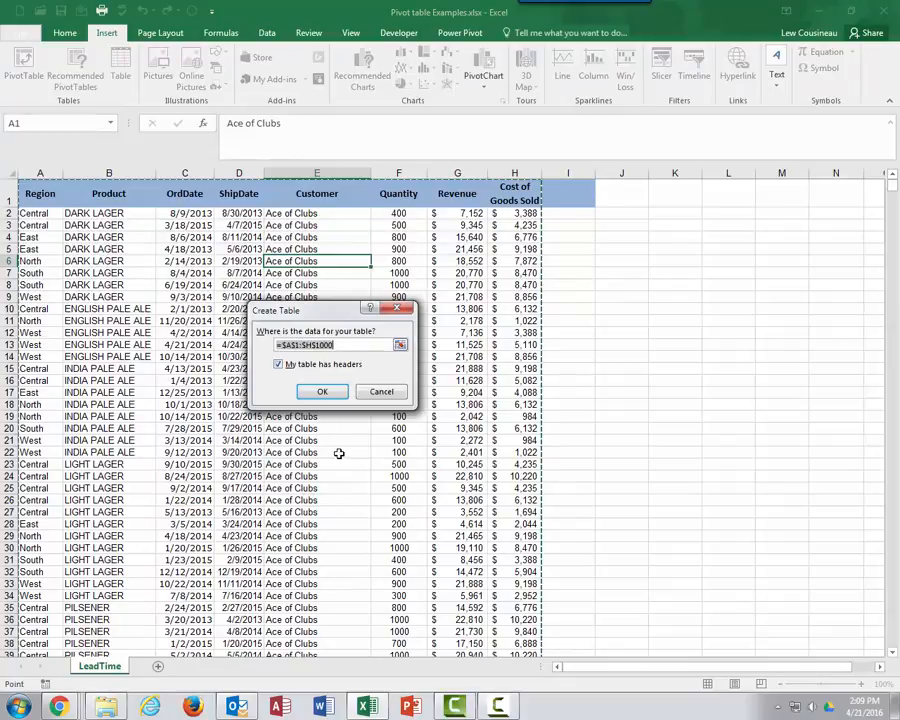
left_click(322, 391)
left_click(295, 345)
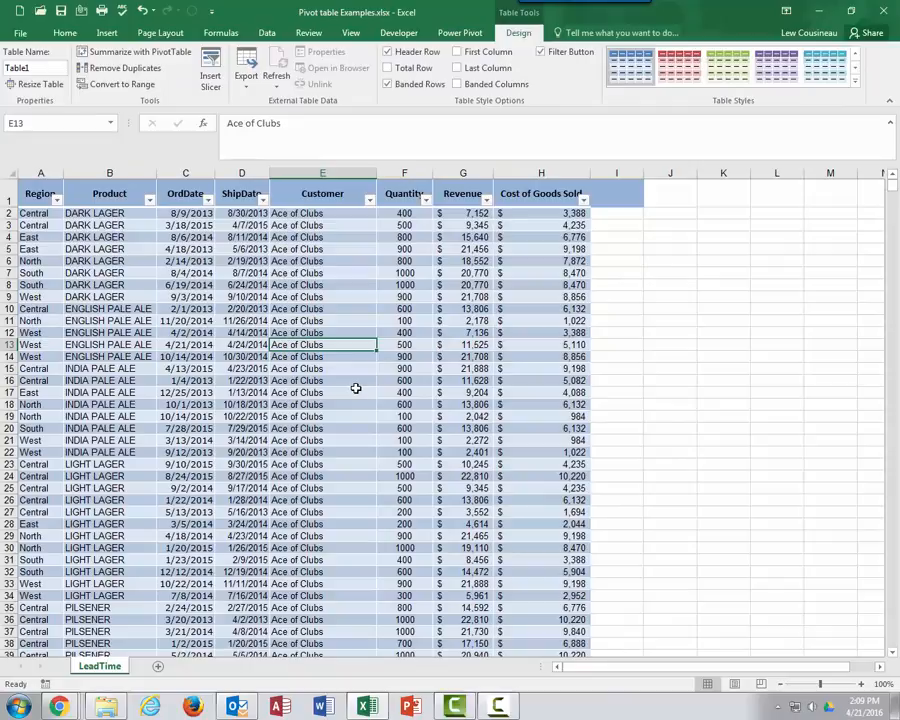
- Check whether the Subtotal command is available for cells inside the table
left_click(266, 33)
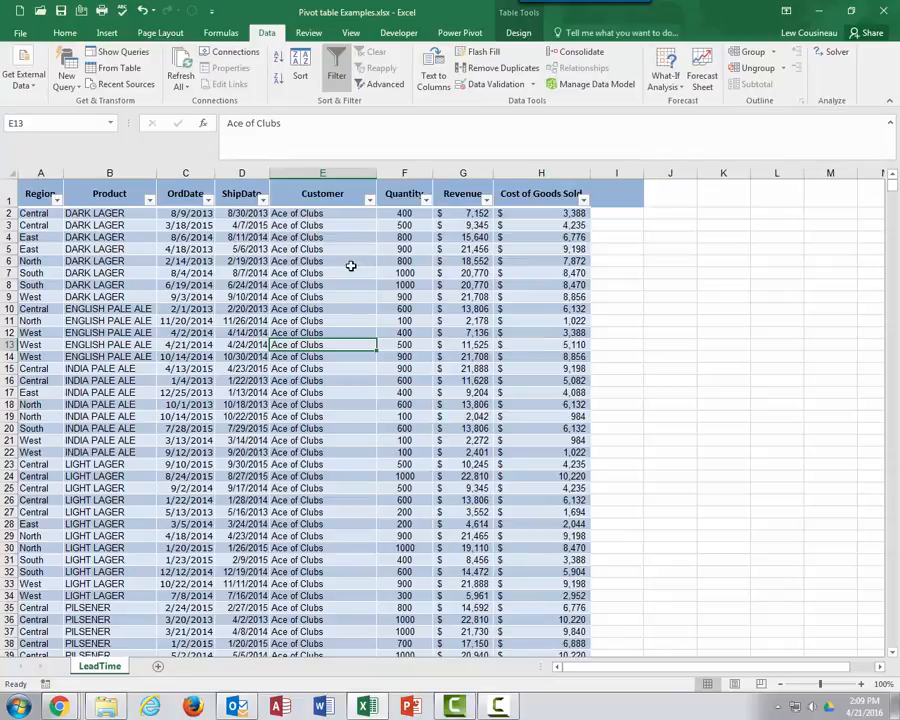
left_click_drag(183, 249, 361, 361)
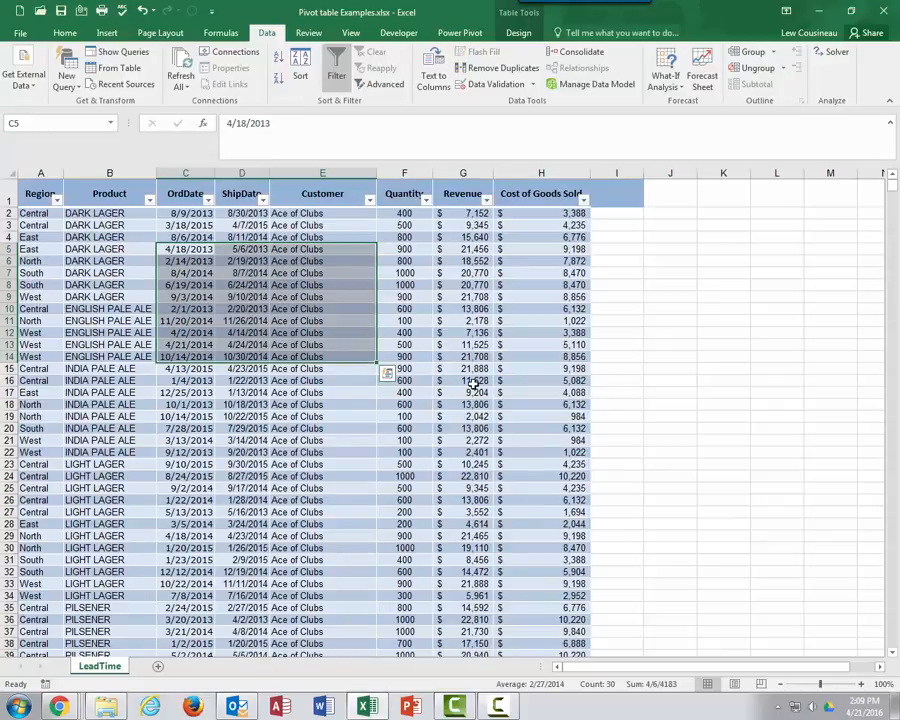
left_click(330, 380)
left_click(242, 263)
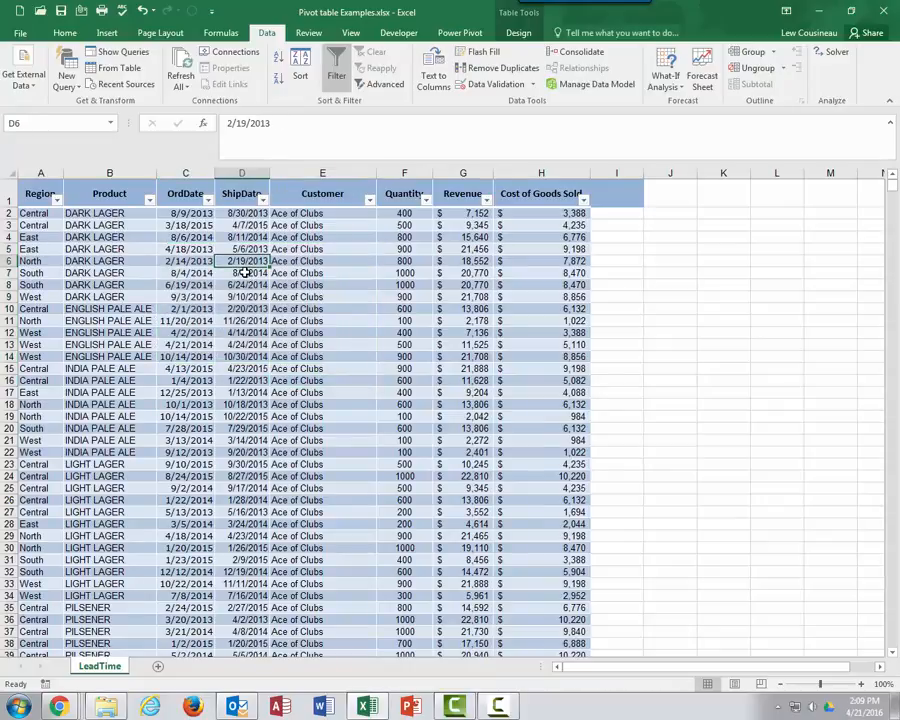
left_click(320, 273)
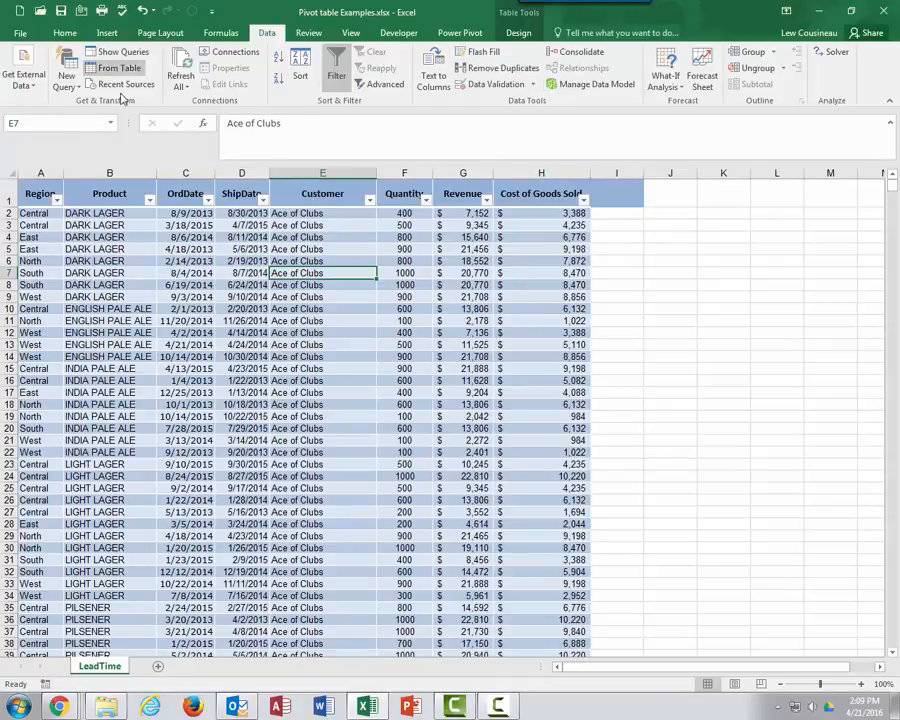
- Convert the table back to a normal range and check whether the Subtotal command is available for it
left_click(522, 34)
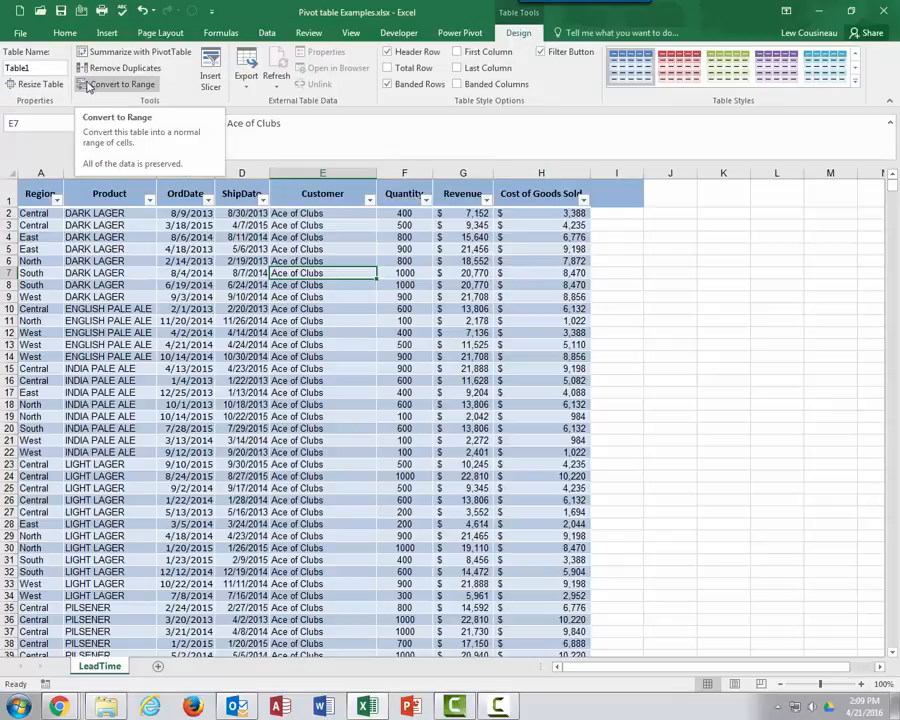
right_click(174, 285)
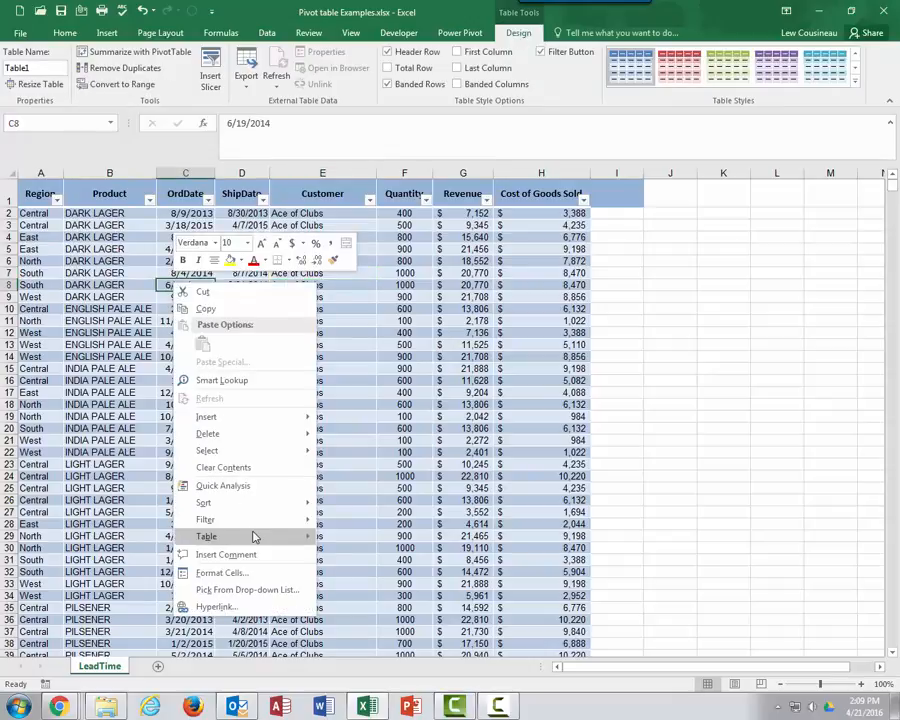
mouse_move(254, 537)
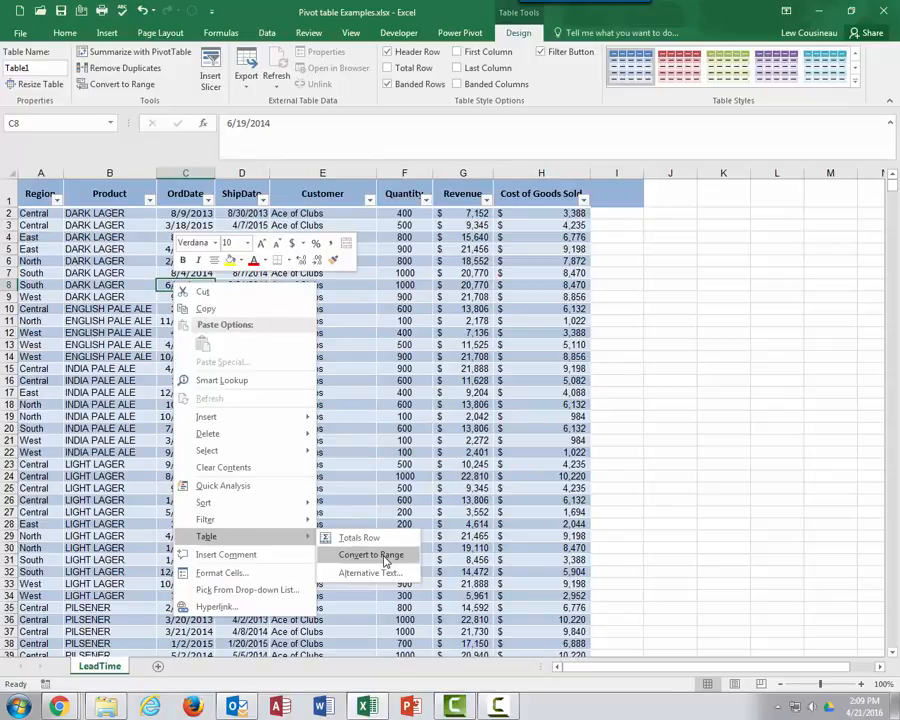
left_click(148, 272)
right_click(185, 272)
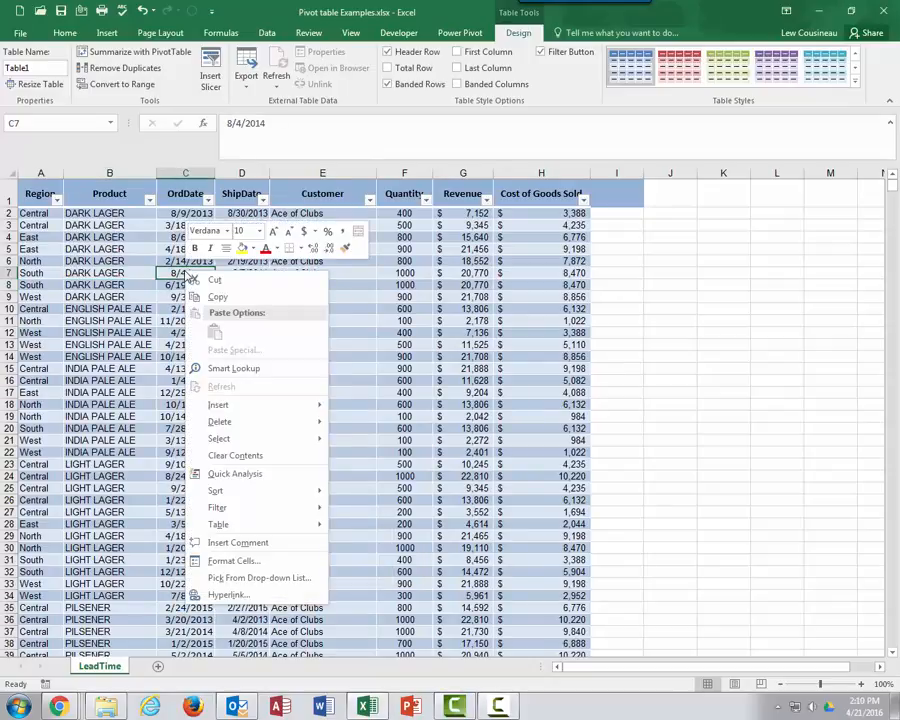
mouse_move(318, 524)
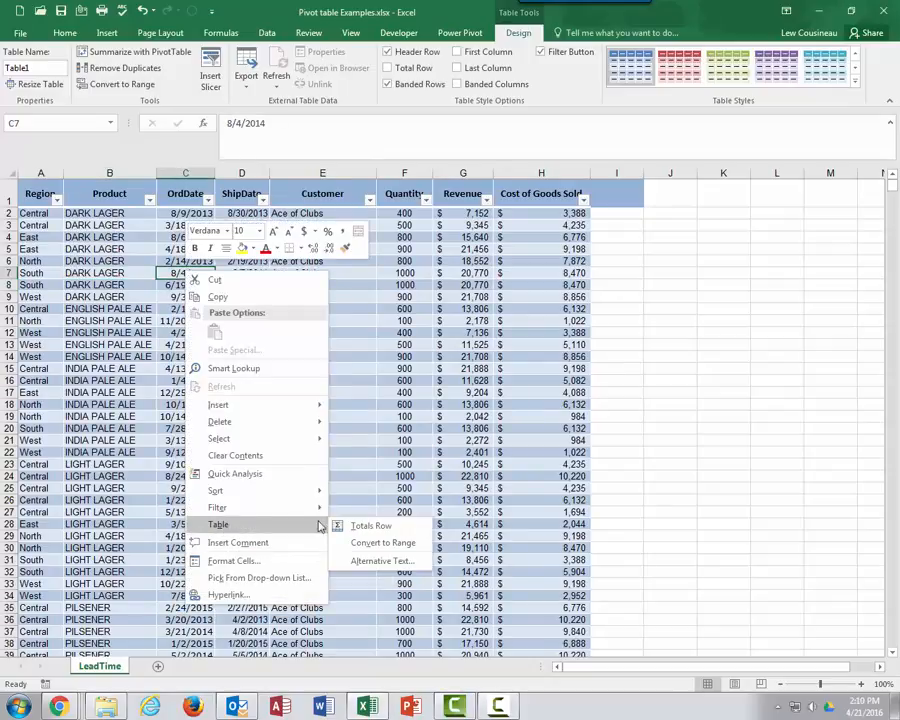
left_click(379, 545)
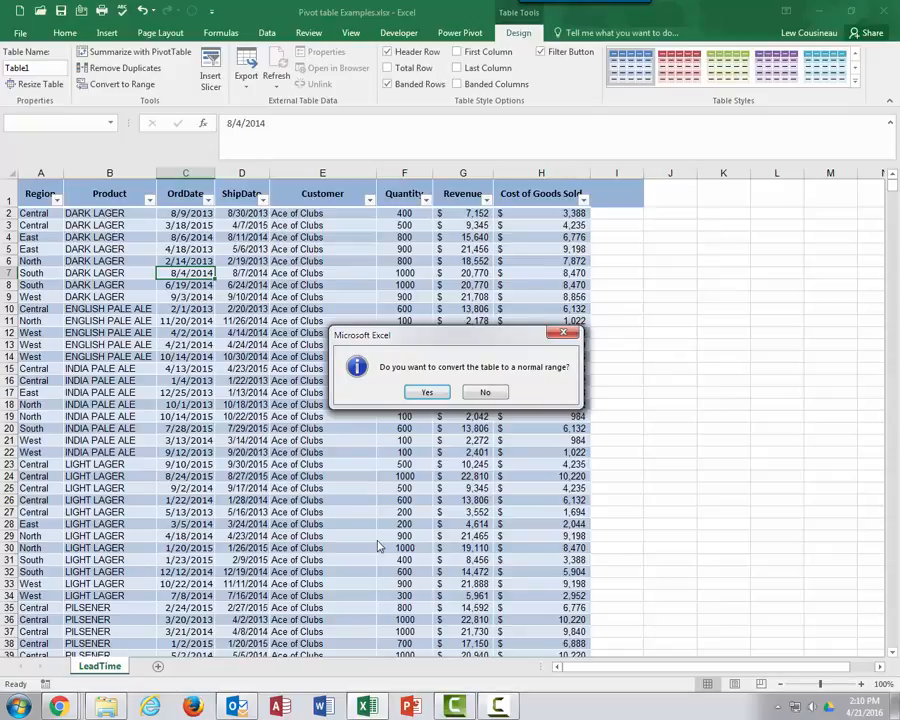
left_click(427, 392)
left_click(344, 367)
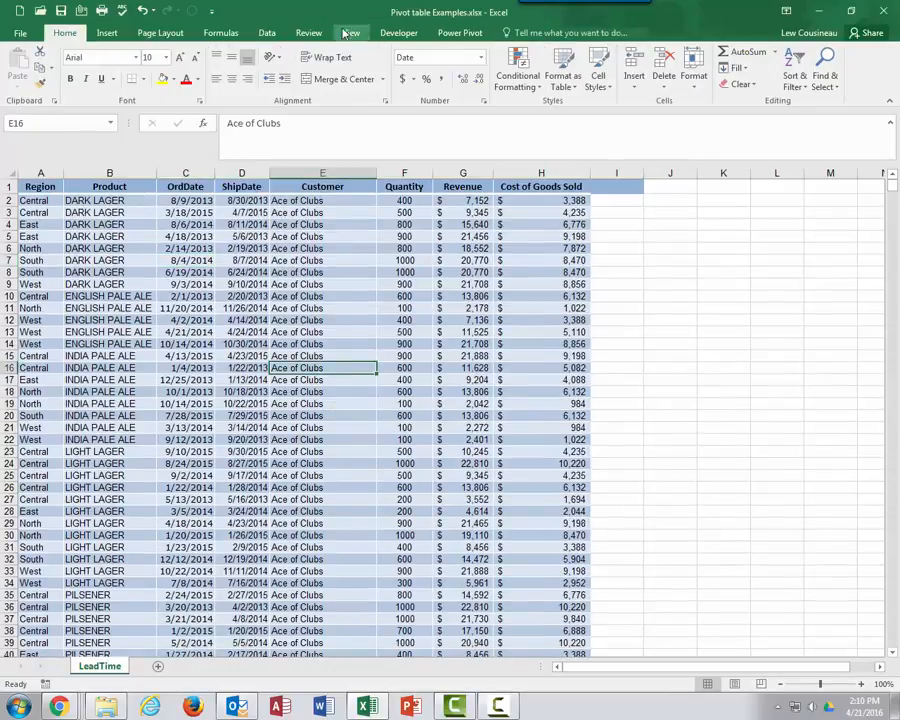
left_click(266, 33)
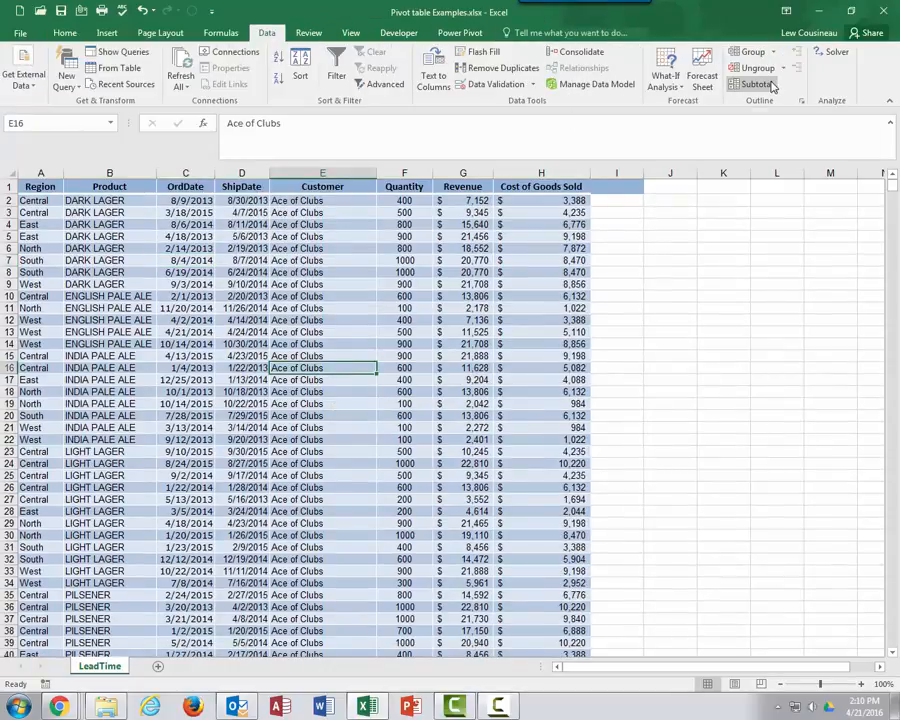
left_click(298, 320)
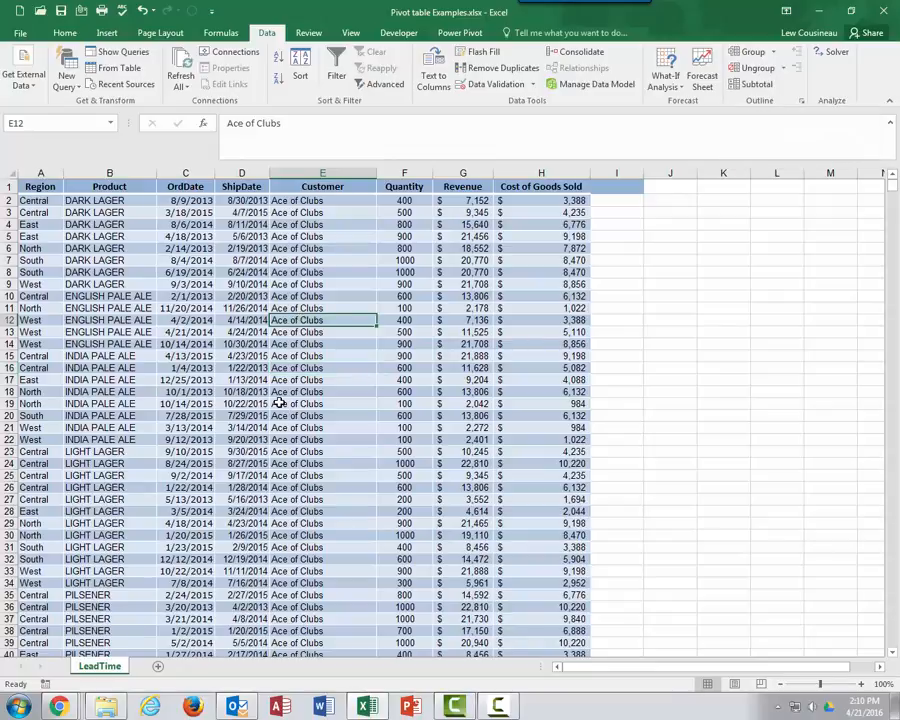